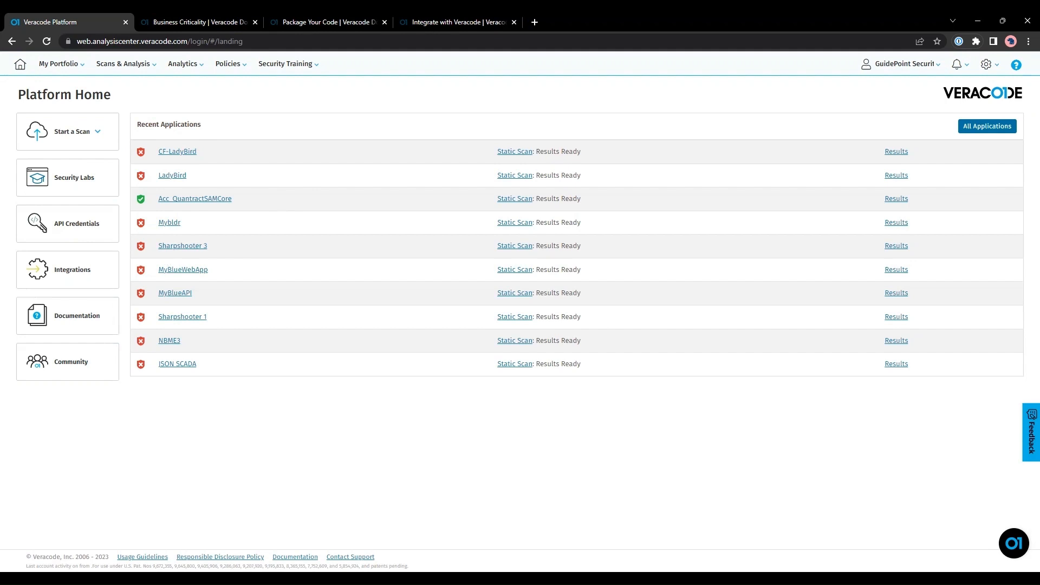
Create a new application named WP-Verademo with description 'This is testing application profile'.
left_click(989, 131)
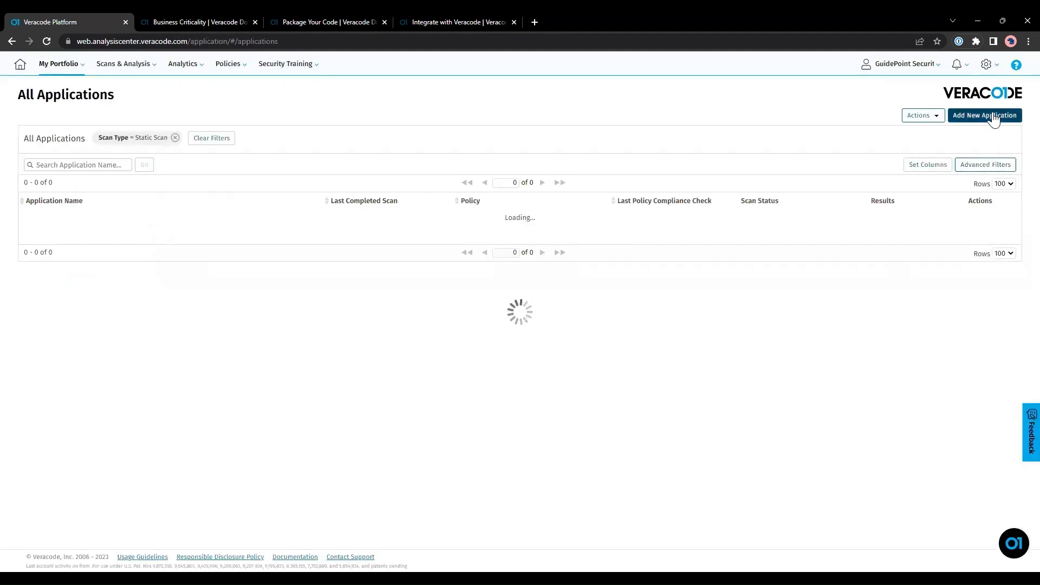
left_click(993, 114)
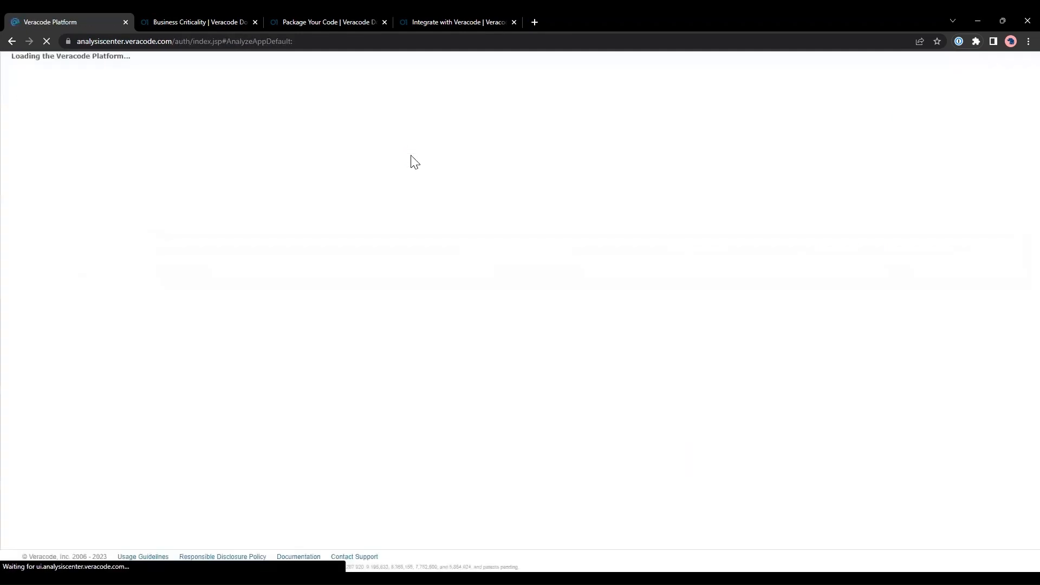
left_click(348, 209)
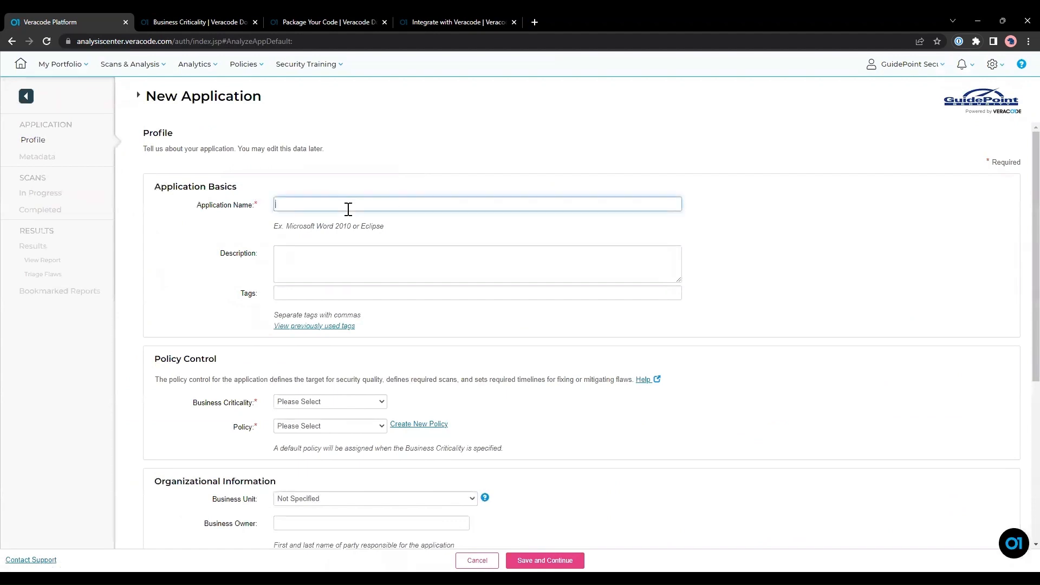
type("WP-Verac")
type("emo")
key("Tab")
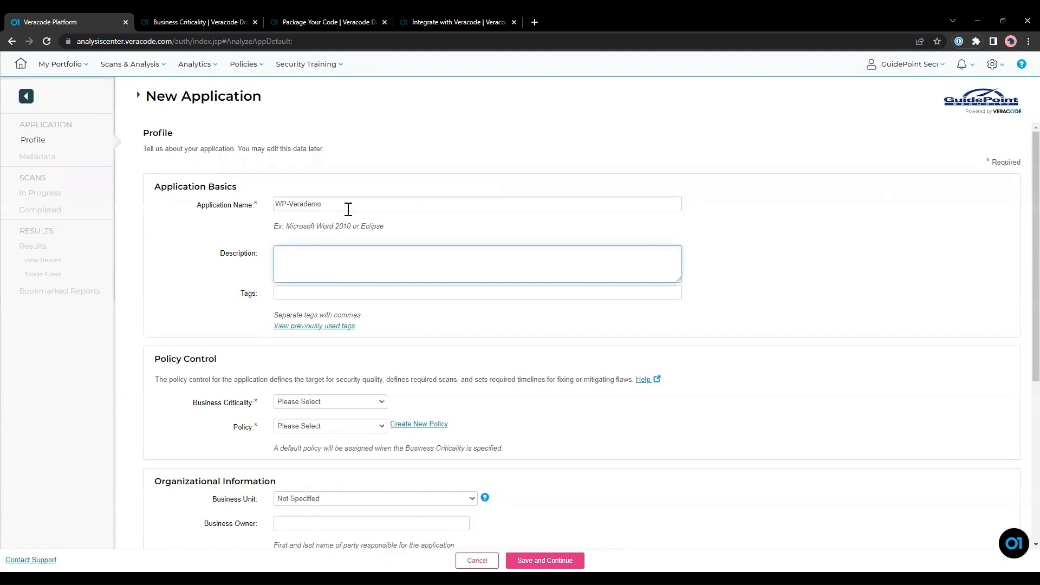
type("This is testing application profile")
scroll(367, 295, "down", 1)
scroll(471, 234, "down", 2)
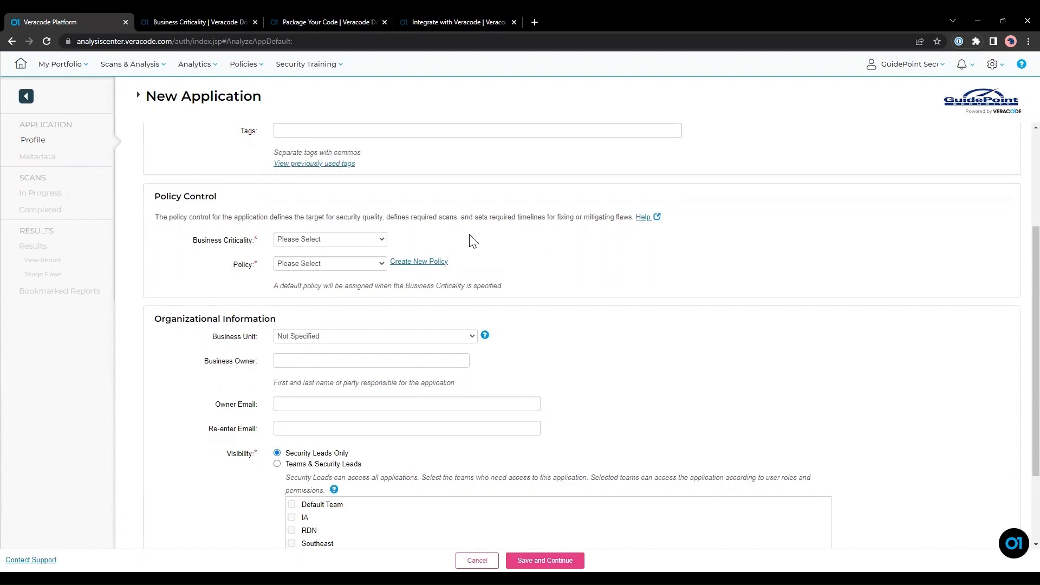
Check the business criticality definitions, then set Business Criticality to Medium.
left_click(218, 20)
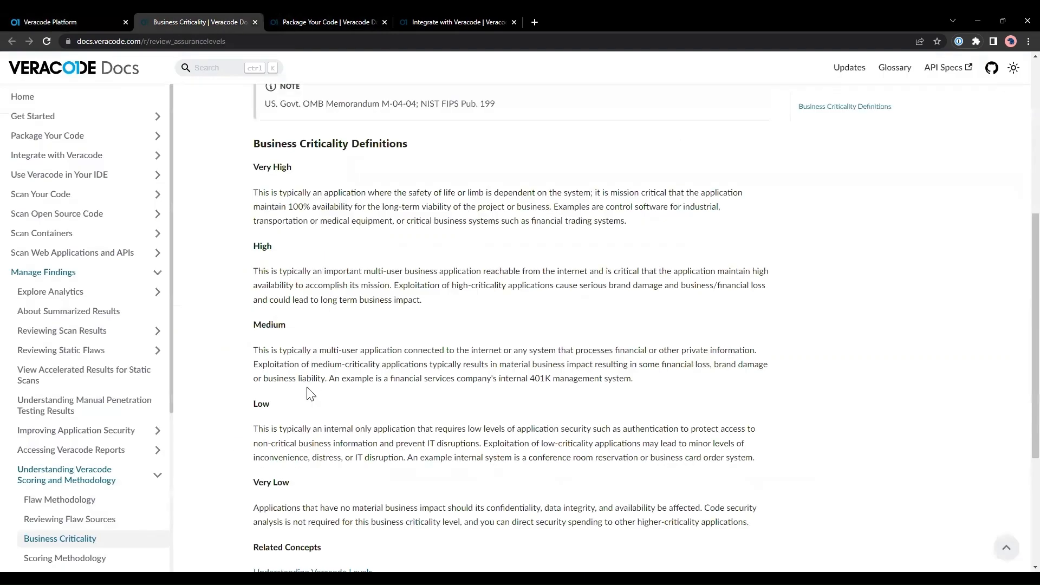
left_click(93, 16)
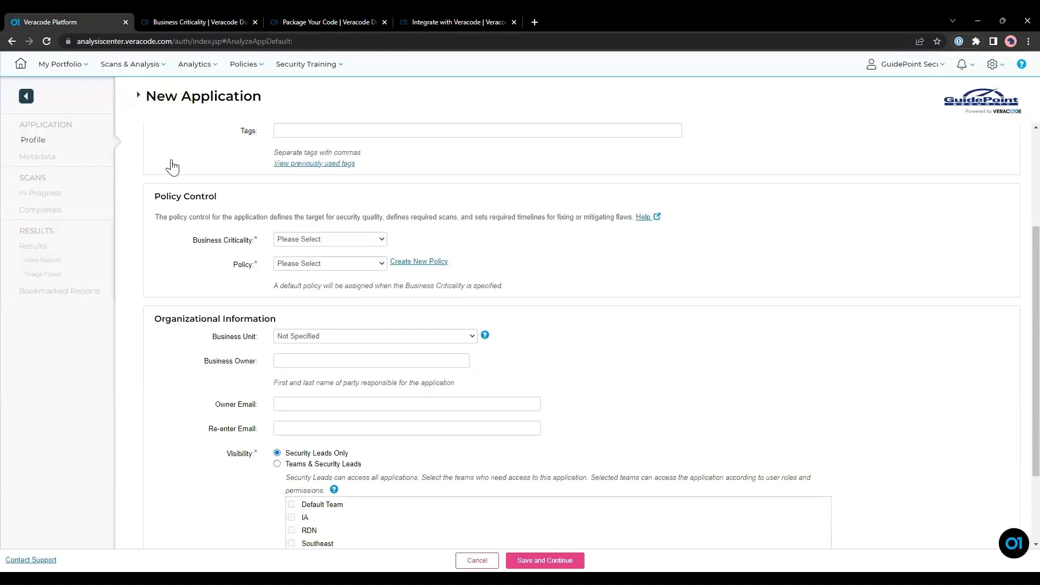
left_click(330, 243)
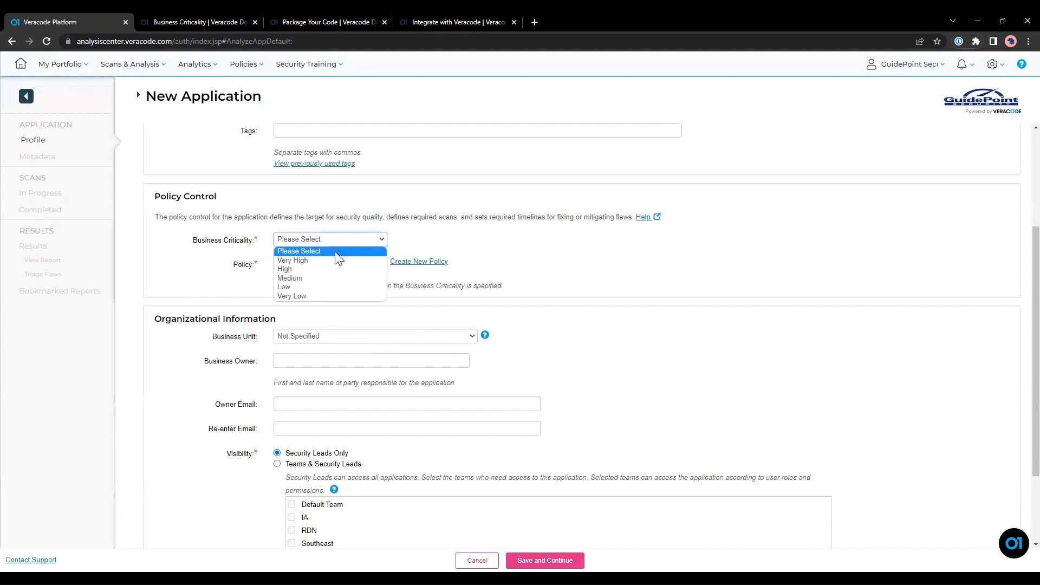
left_click(343, 278)
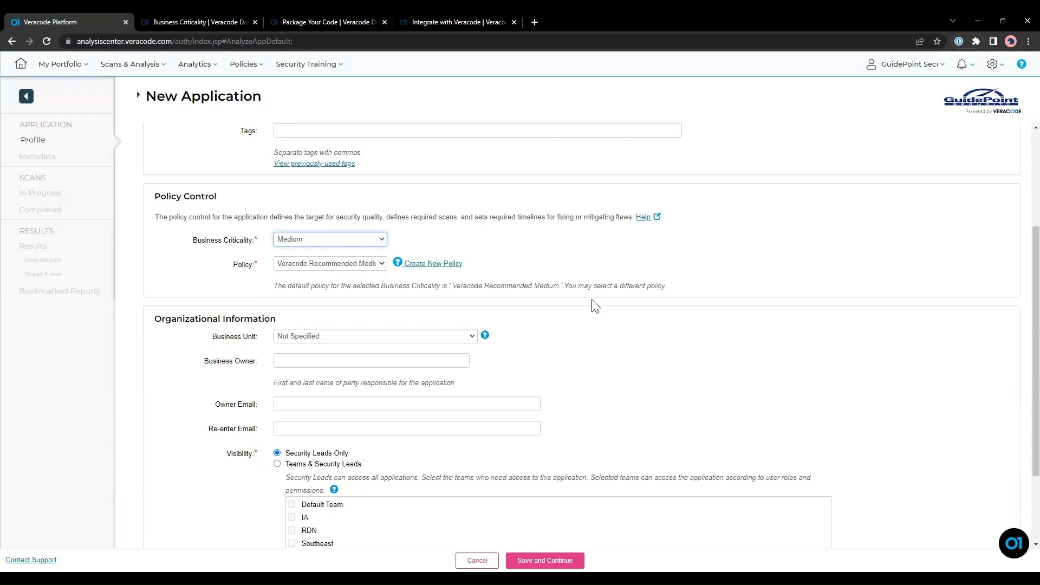
Keep Veracode Recommended Medium as the application's policy.
left_click(366, 266)
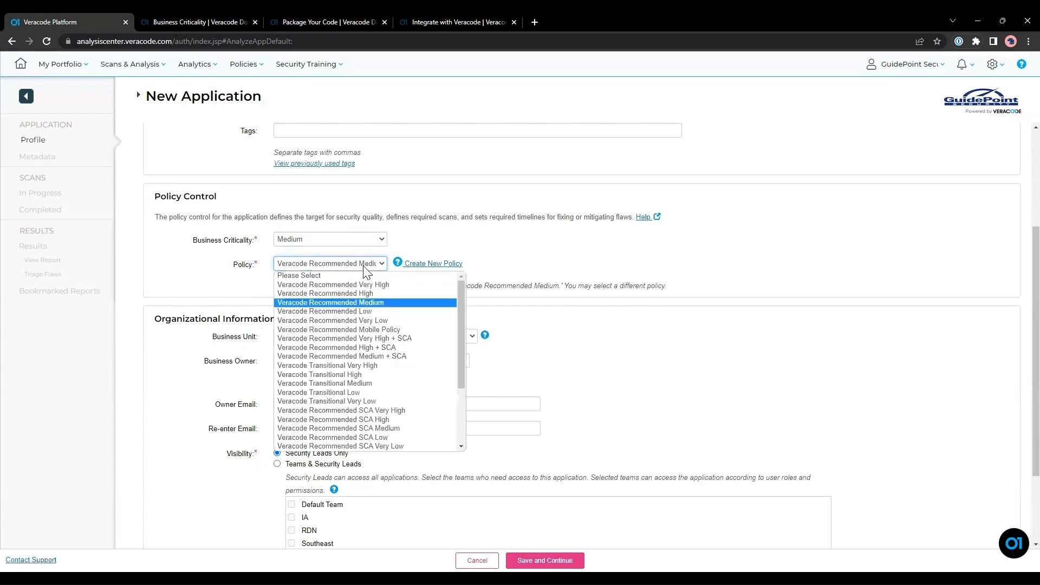
left_click(398, 294)
left_click(332, 262)
left_click(371, 302)
left_click(515, 266)
scroll(516, 265, "down", 1)
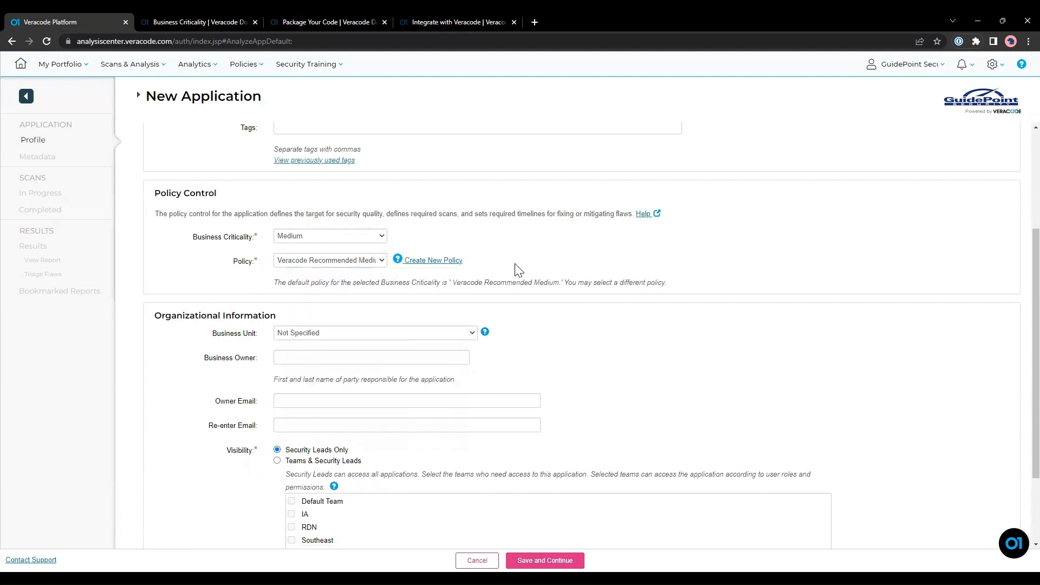
scroll(516, 266, "down", 2)
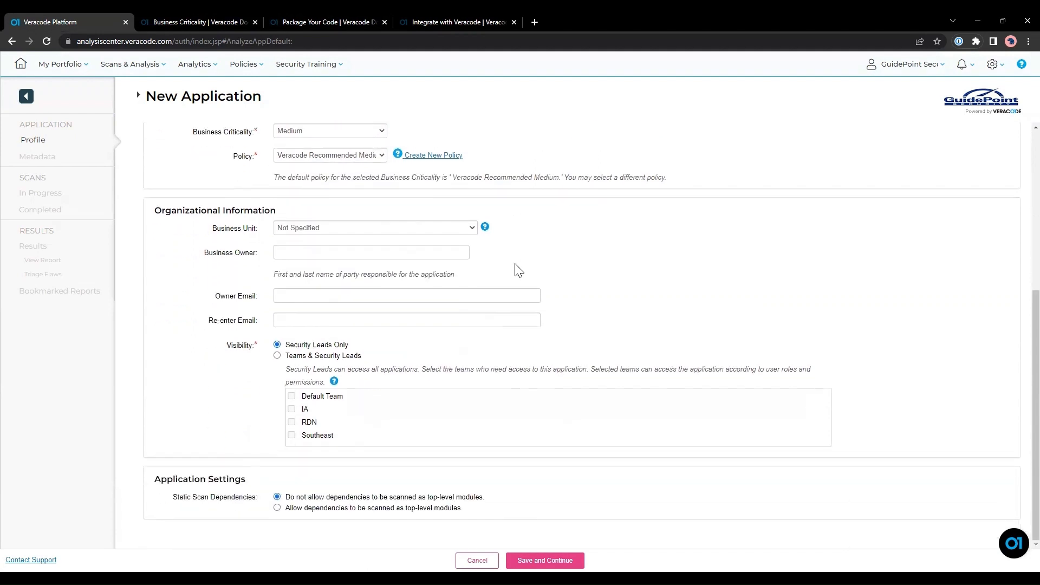
Enter the business owner's name and e-mail, confirm the e-mail, and save the profile.
left_click(307, 253)
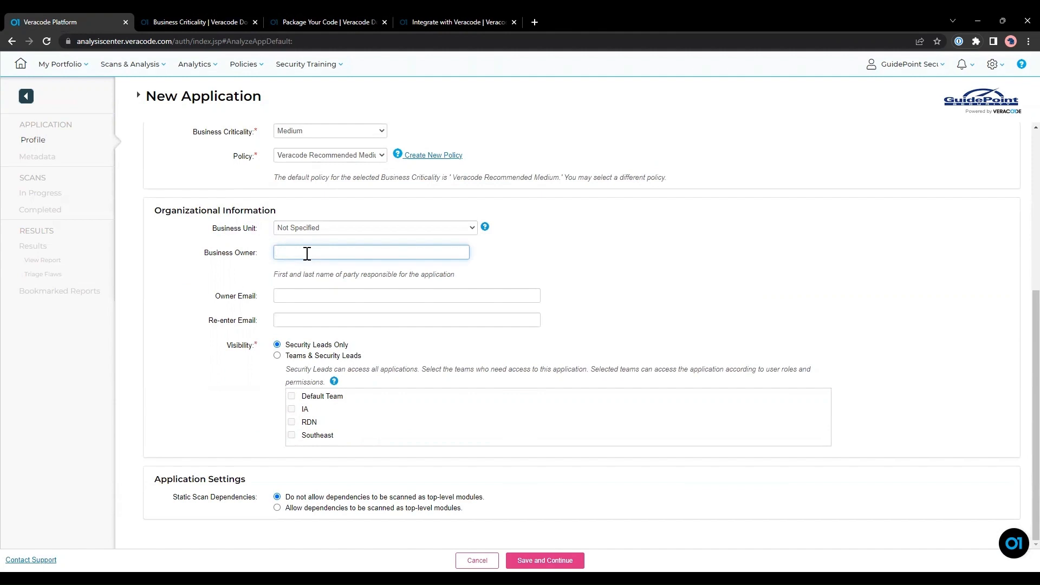
key("Tab")
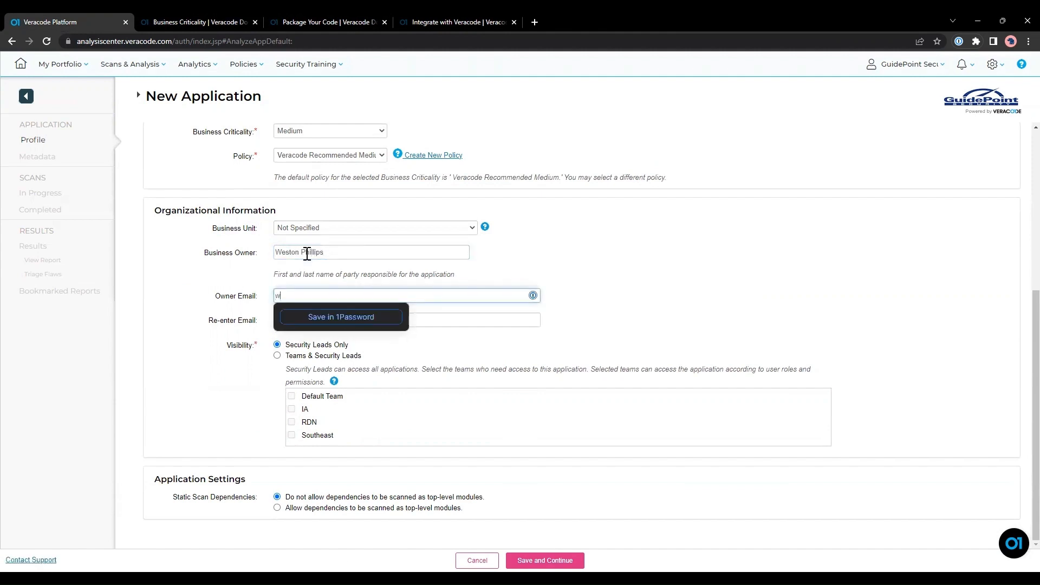
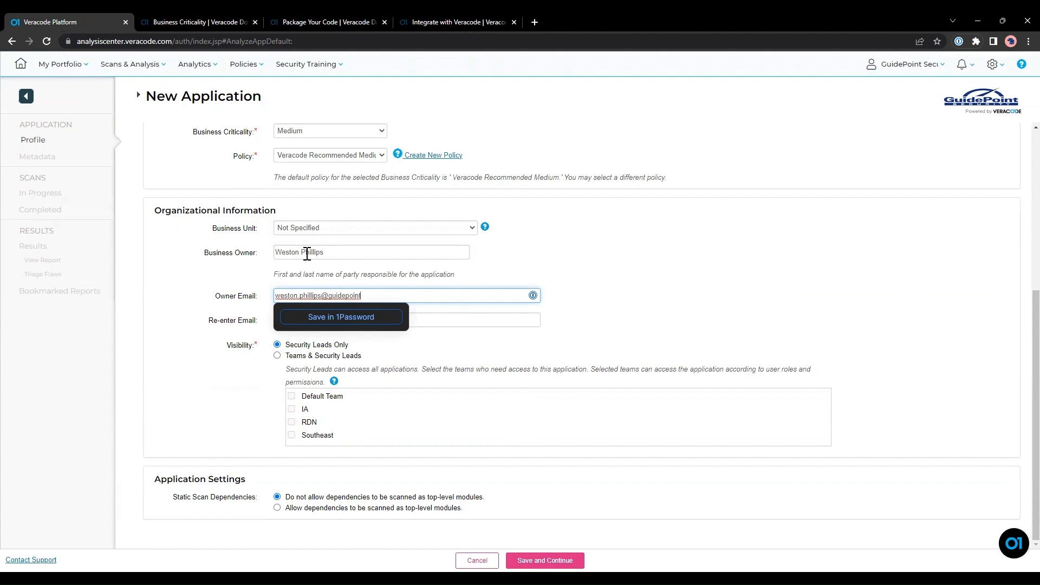
key("Tab")
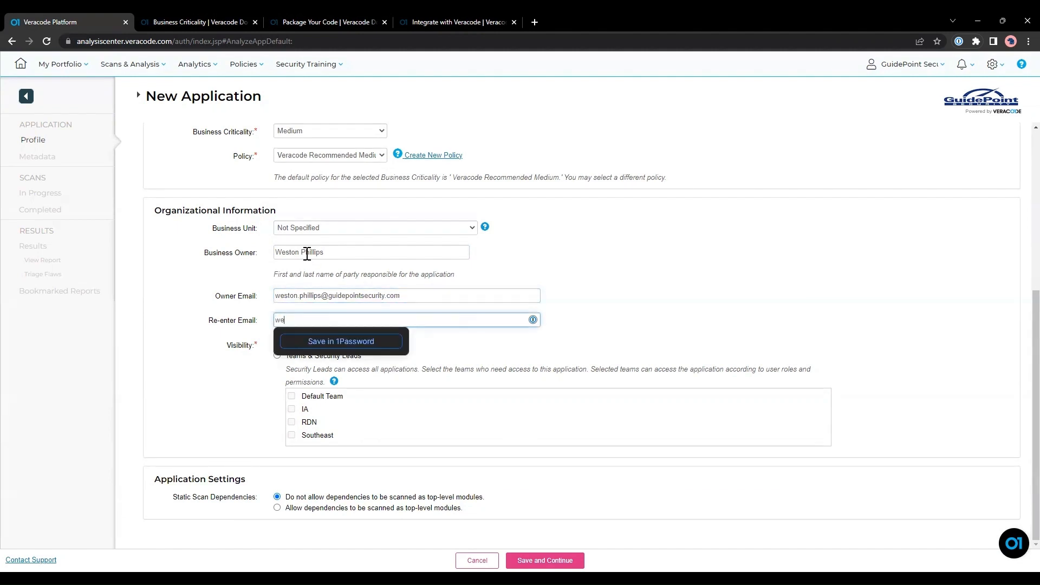
left_click(649, 287)
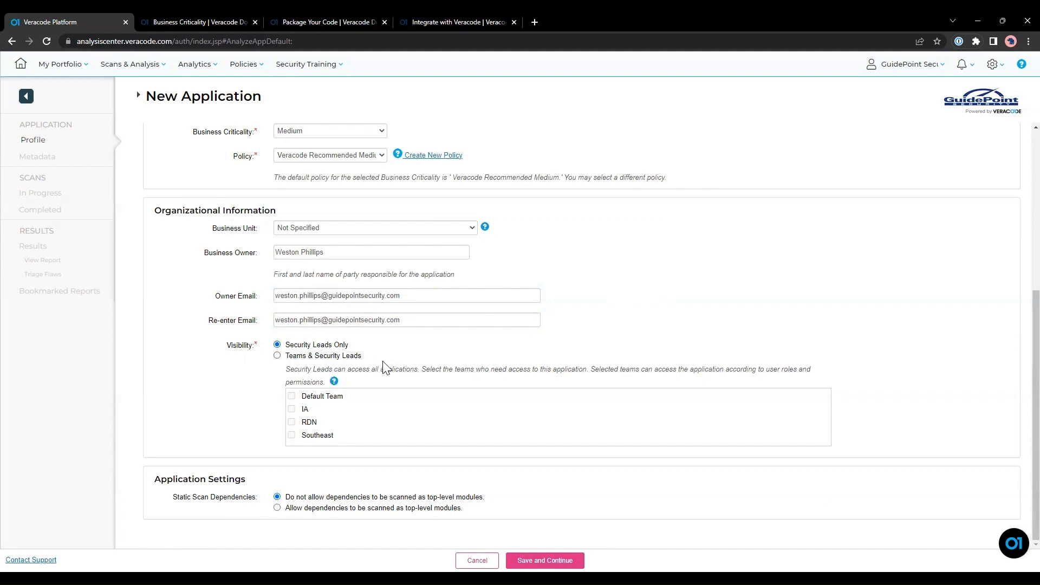
left_click(544, 560)
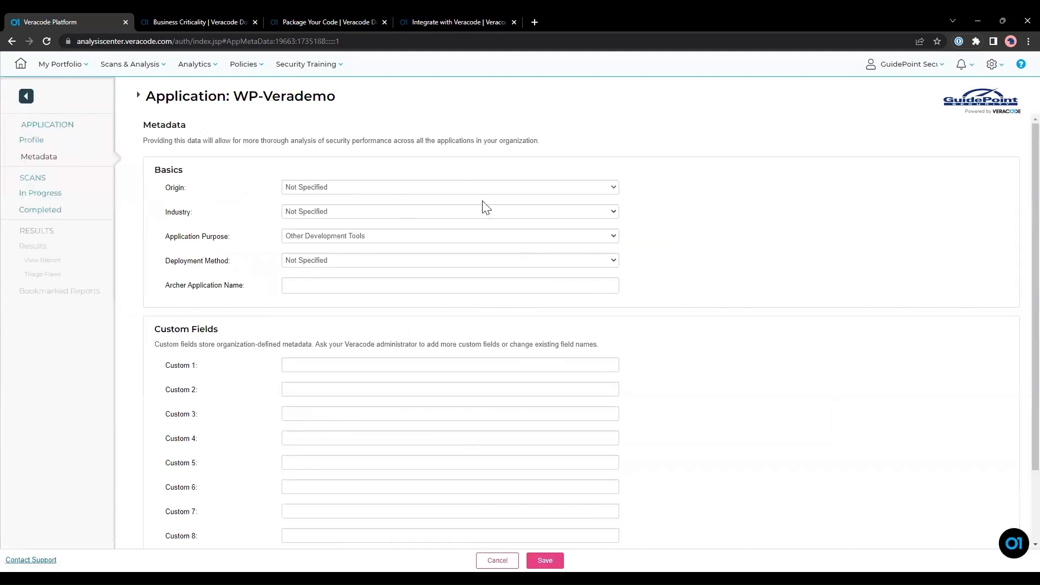
Save the metadata to create the WP-Verademo application.
scroll(547, 483, "down", 1)
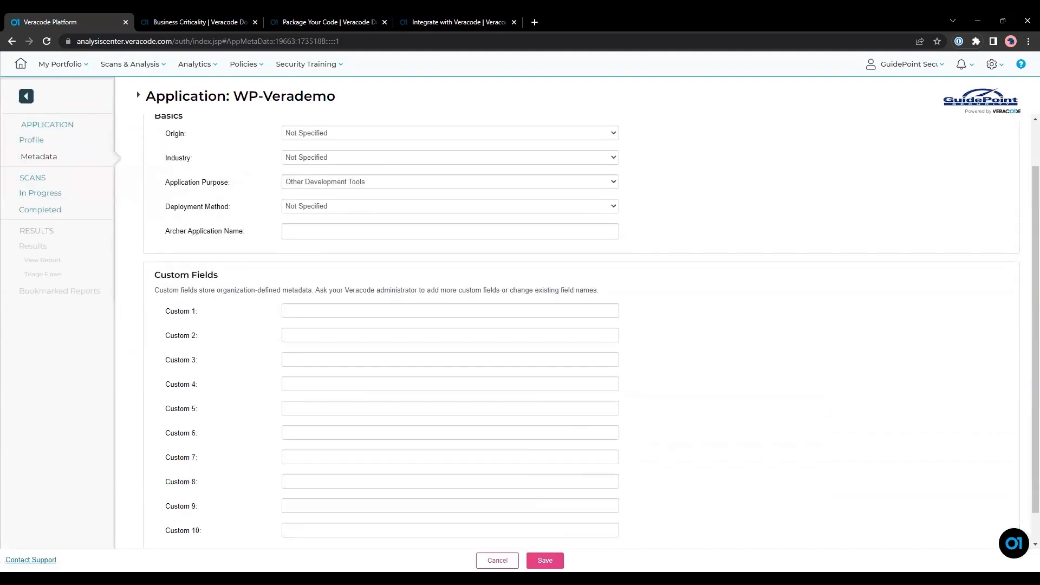
left_click(545, 560)
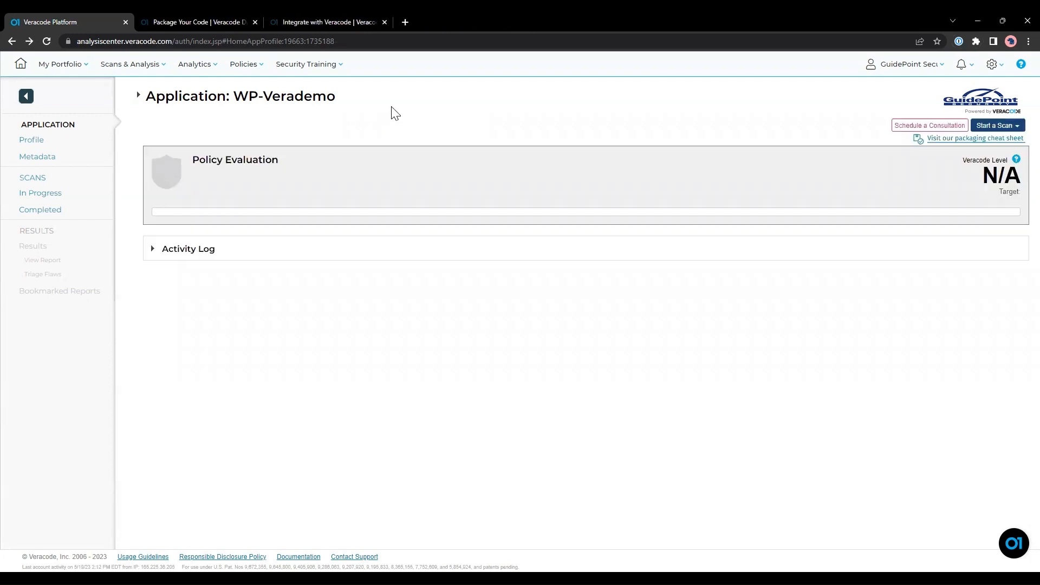
Start a new policy named 'WP-Verademo Policy' with description 'Verademo' and proceed to rules.
mouse_move(248, 77)
left_click(258, 96)
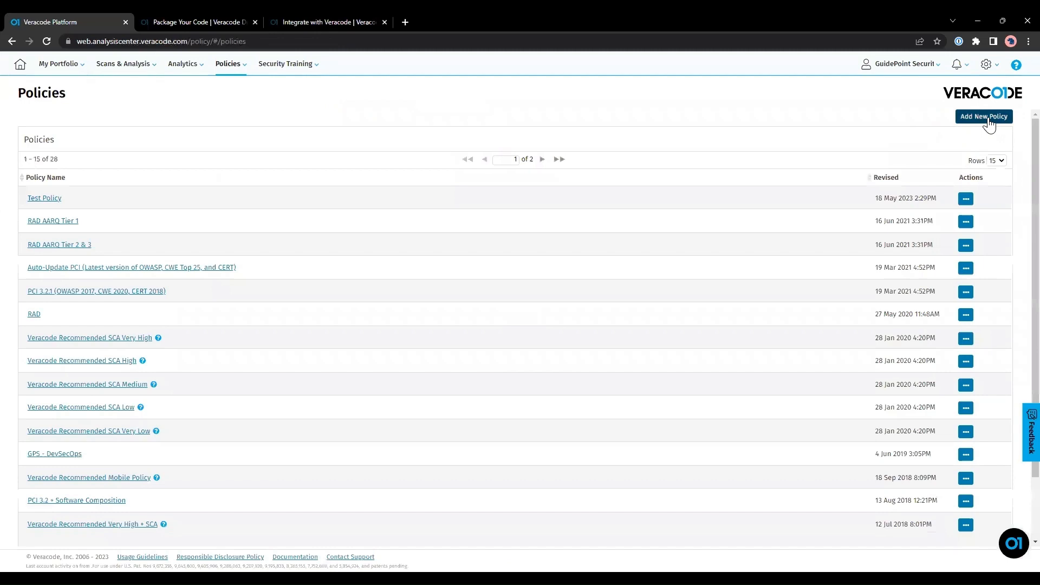
left_click(991, 117)
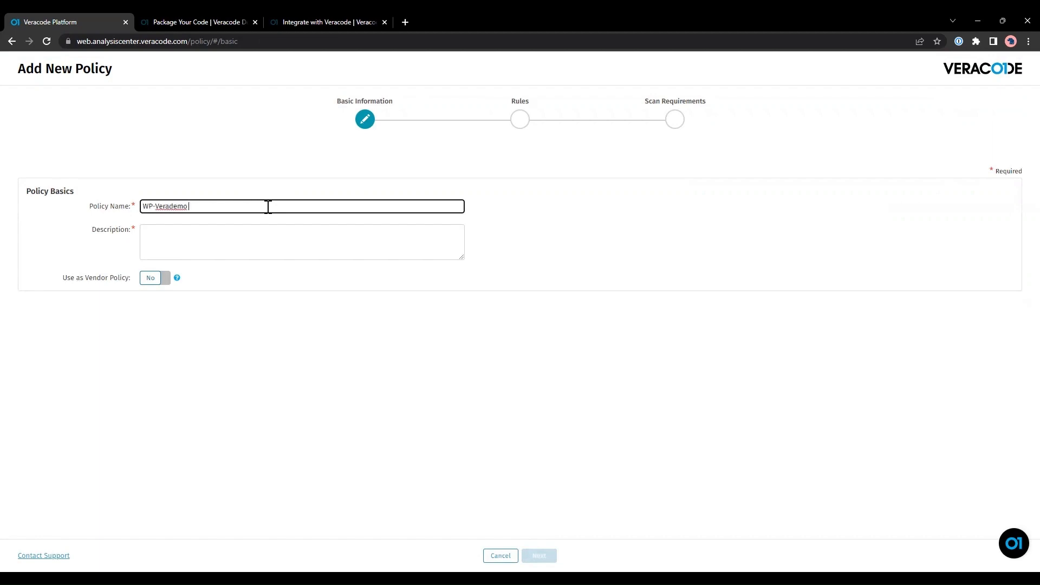
type("cy")
key("Tab")
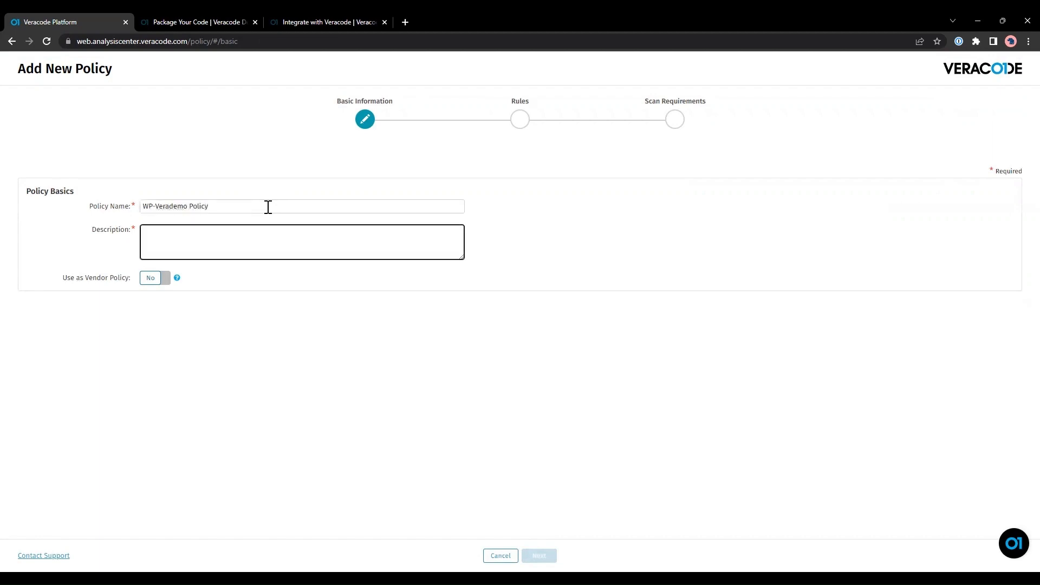
type("Verademo")
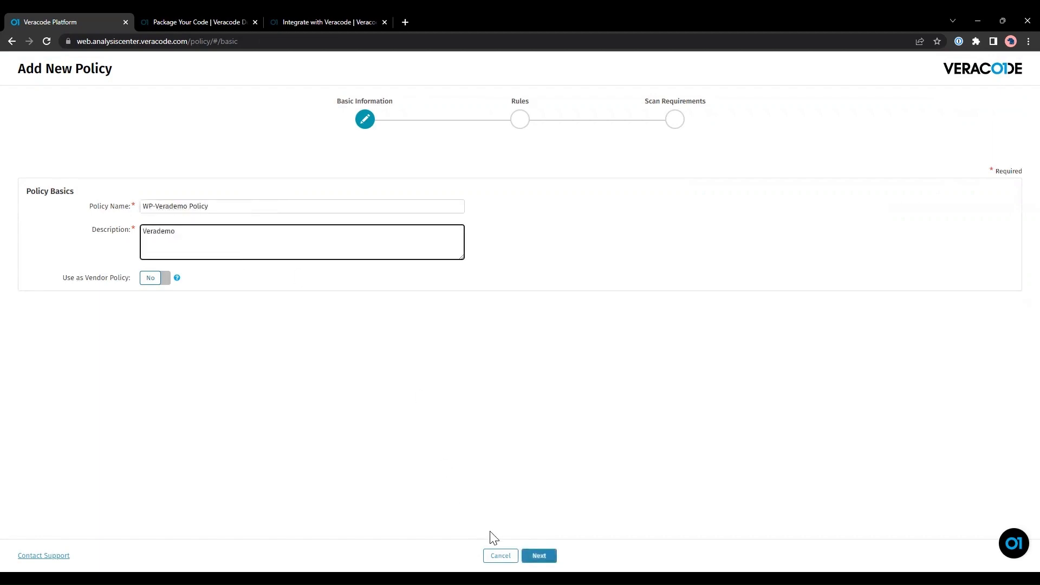
left_click(540, 556)
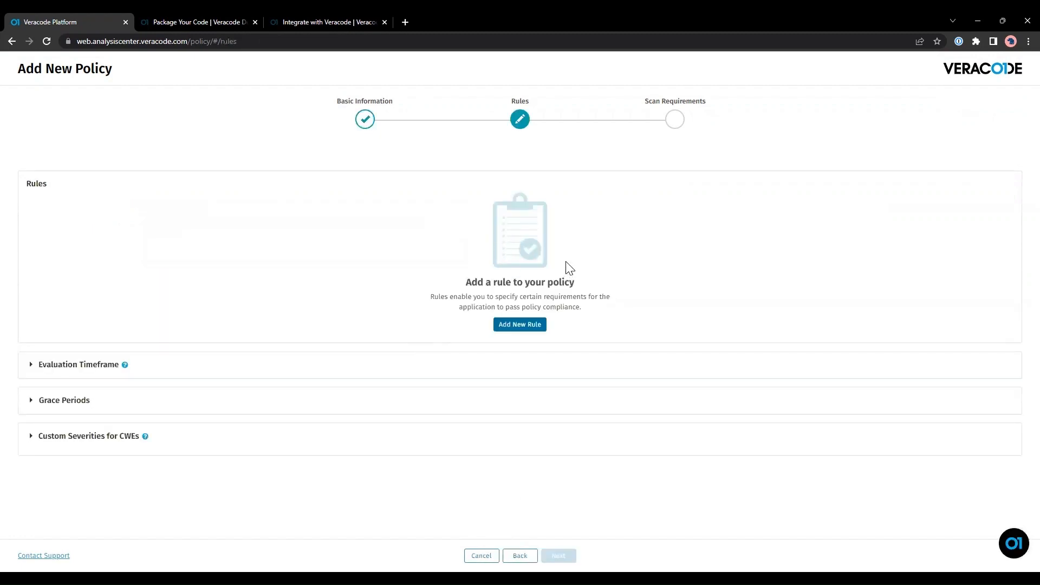
Add a Findings by Severity rule disallowing High and above for static, dynamic and manual scans.
left_click(543, 320)
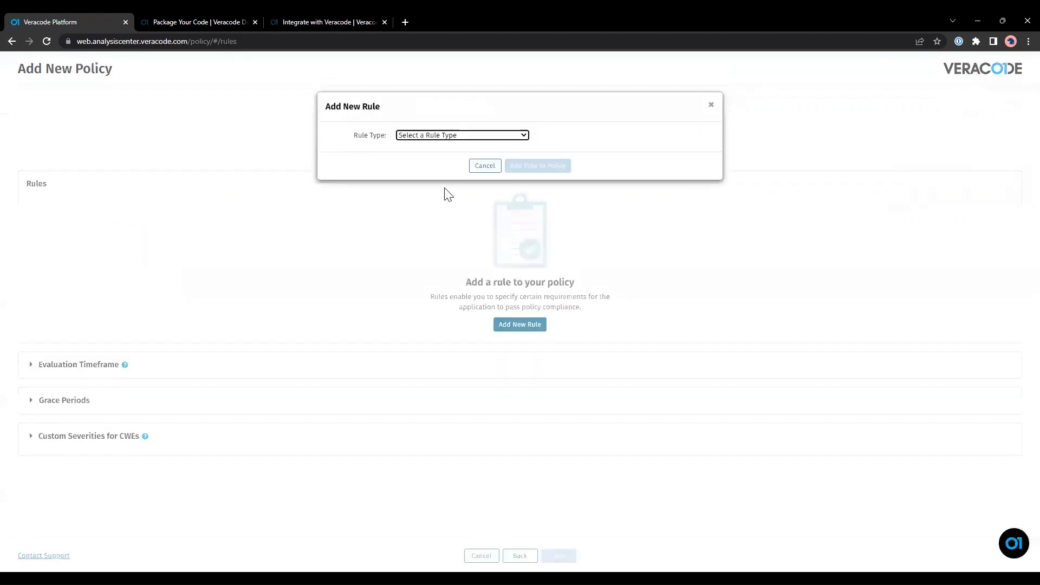
left_click(454, 137)
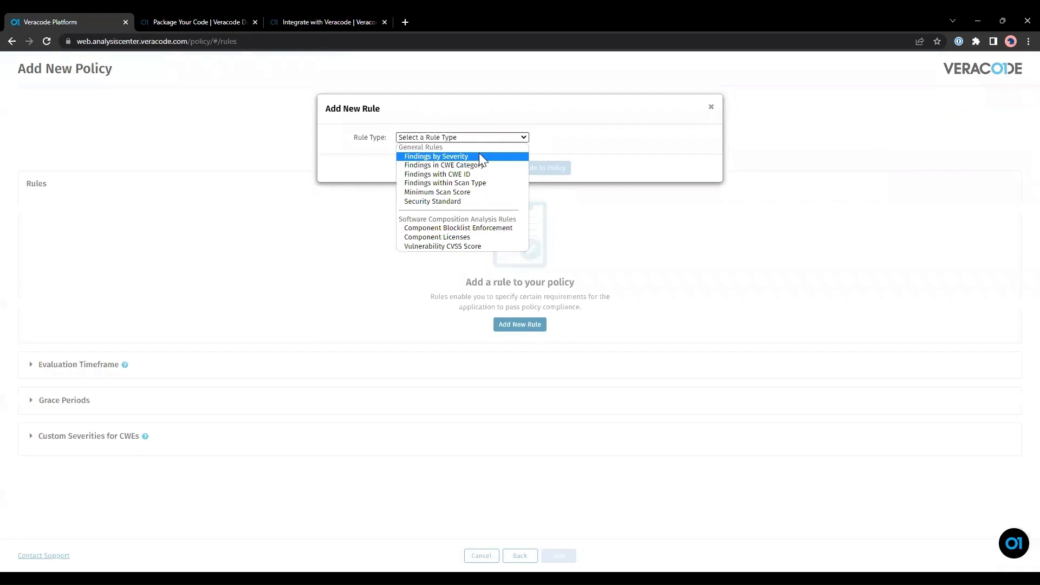
left_click(479, 156)
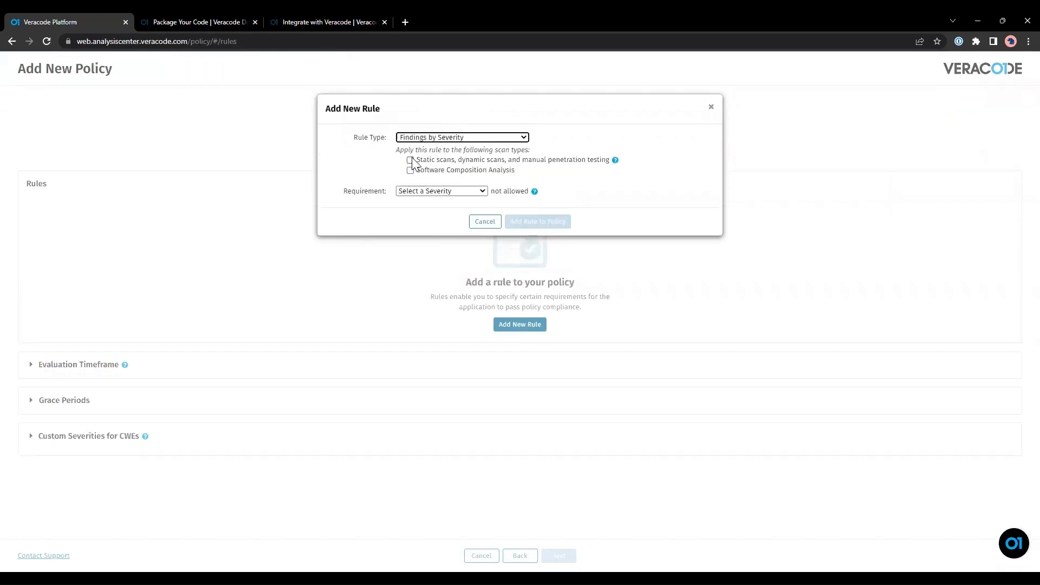
left_click(411, 161)
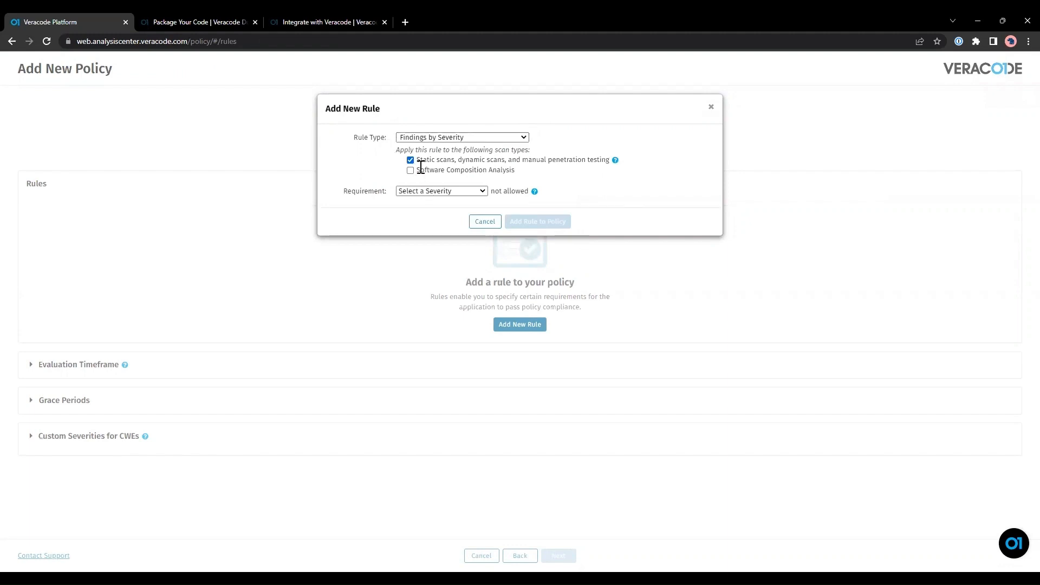
left_click(424, 192)
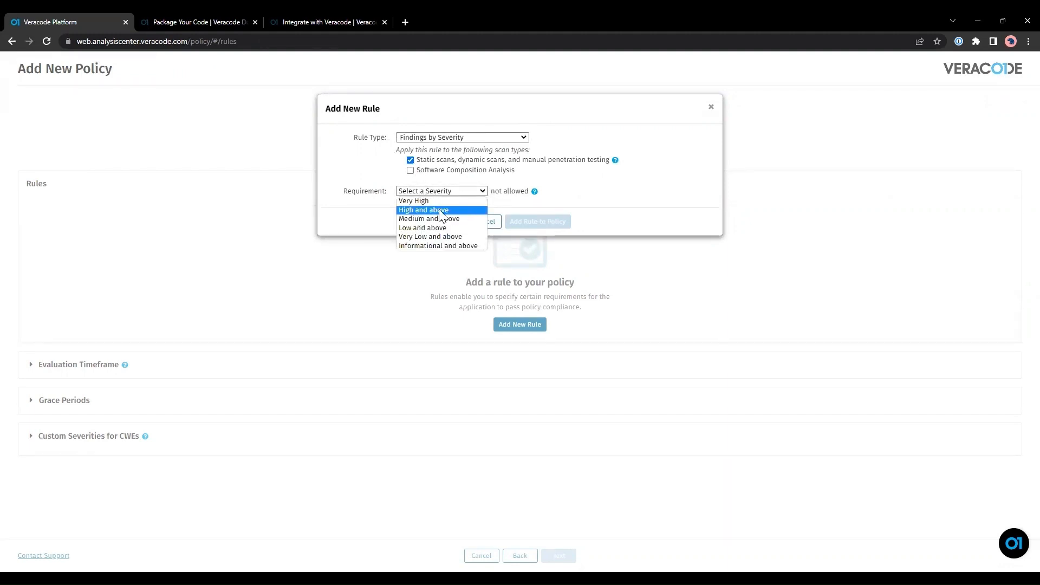
left_click(442, 213)
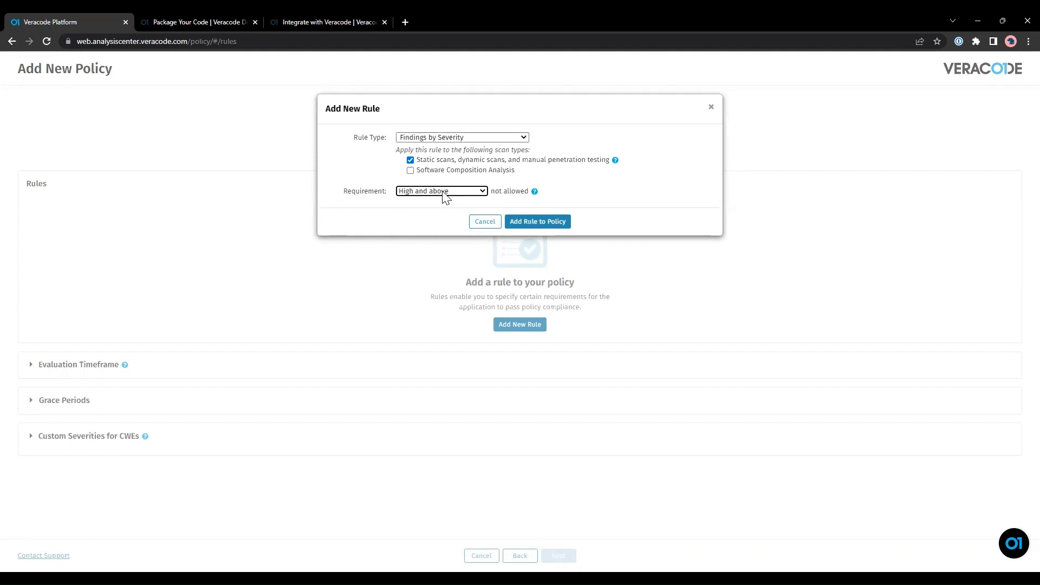
left_click(446, 196)
left_click(542, 222)
left_click(542, 222)
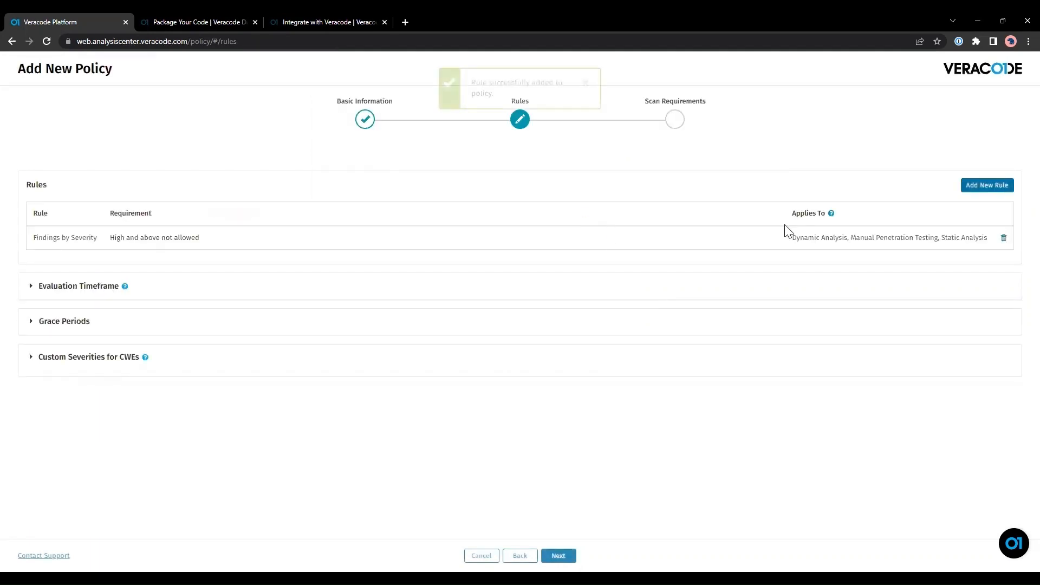
left_click(987, 185)
After trying several rule types, set the rule to Minimum Scan Score with 75 required.
left_click(415, 138)
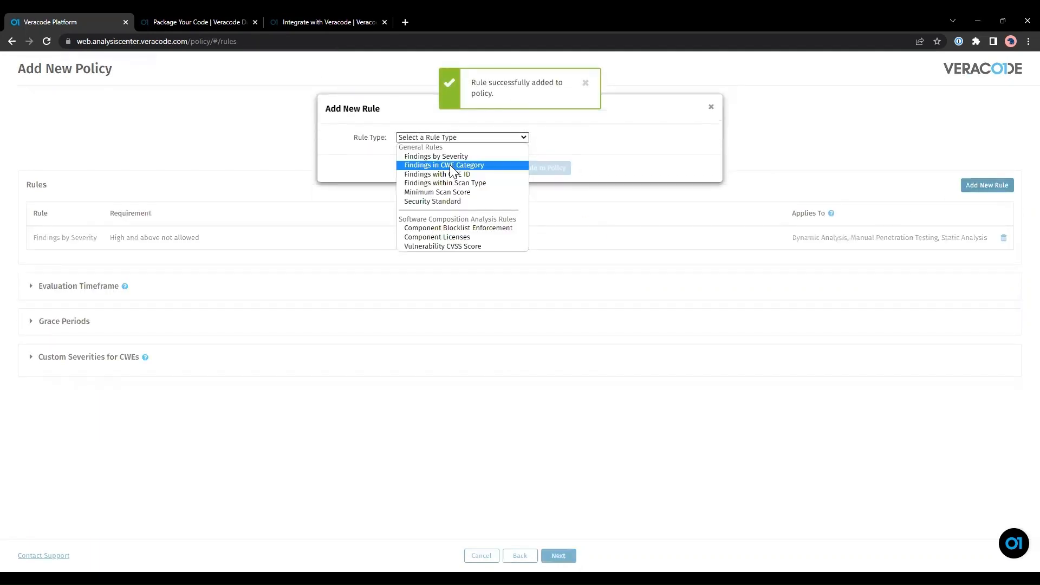
left_click(453, 165)
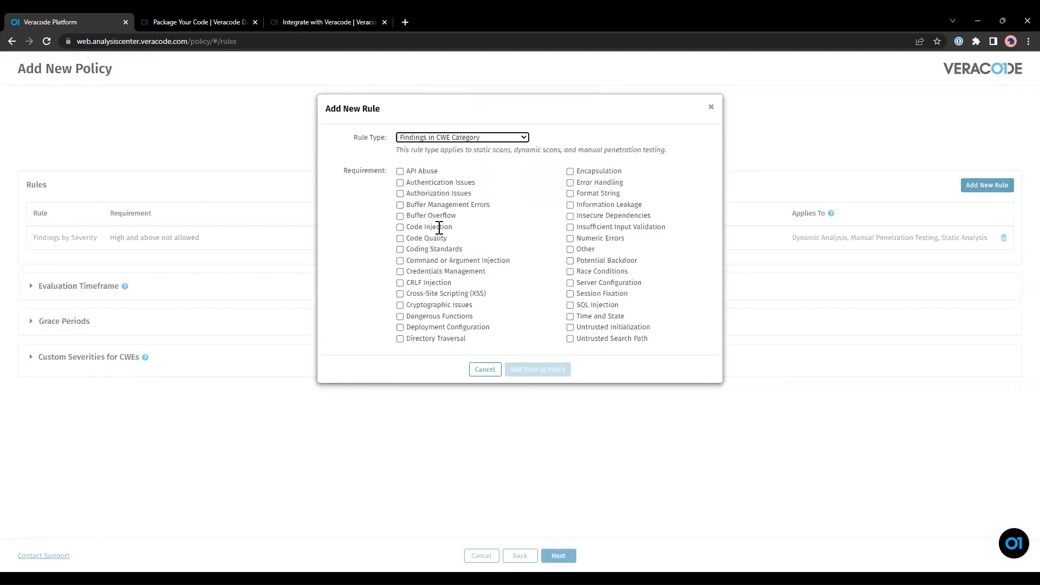
left_click(454, 139)
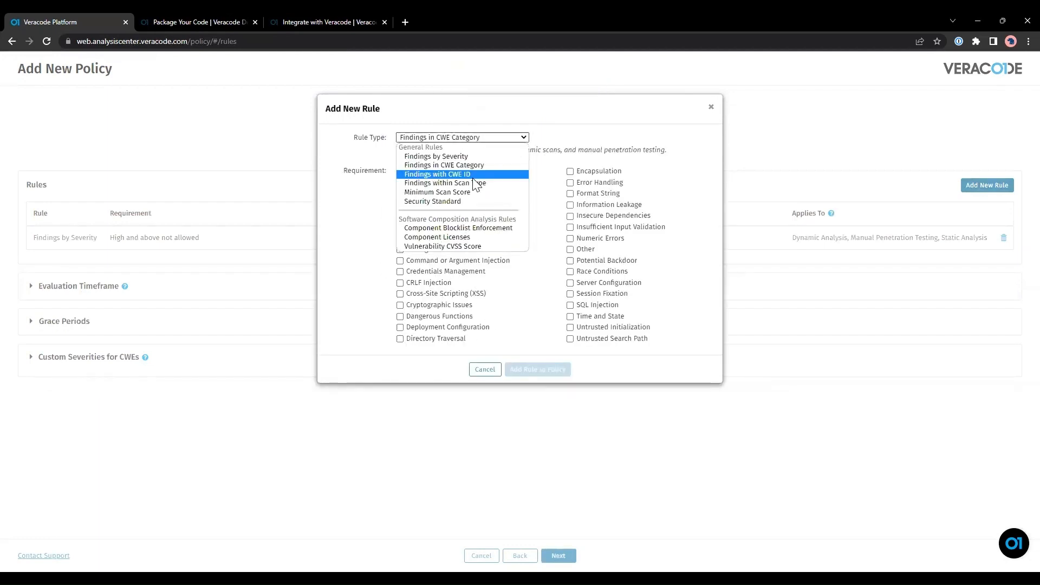
left_click(476, 174)
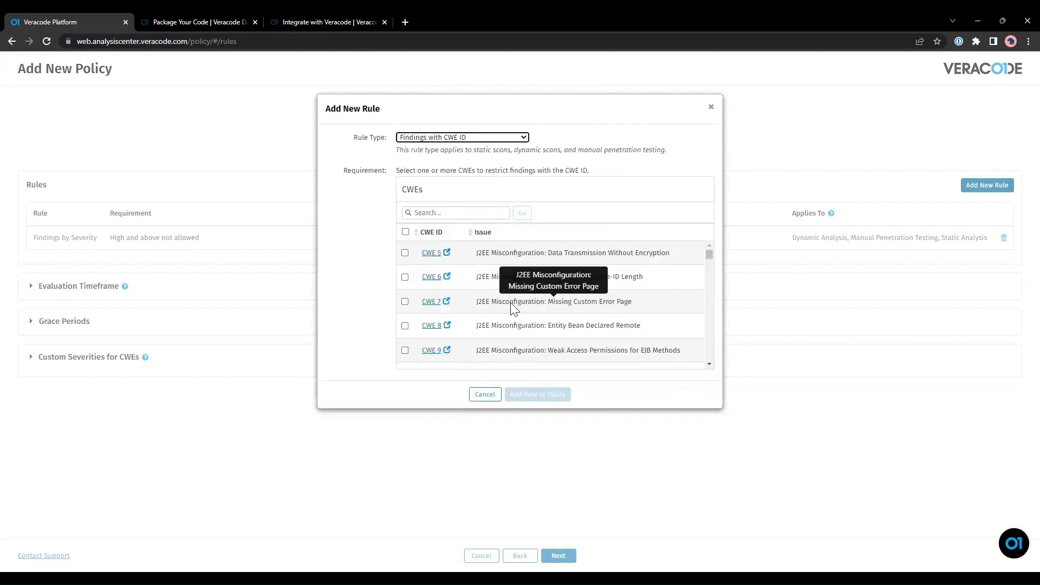
left_click(489, 139)
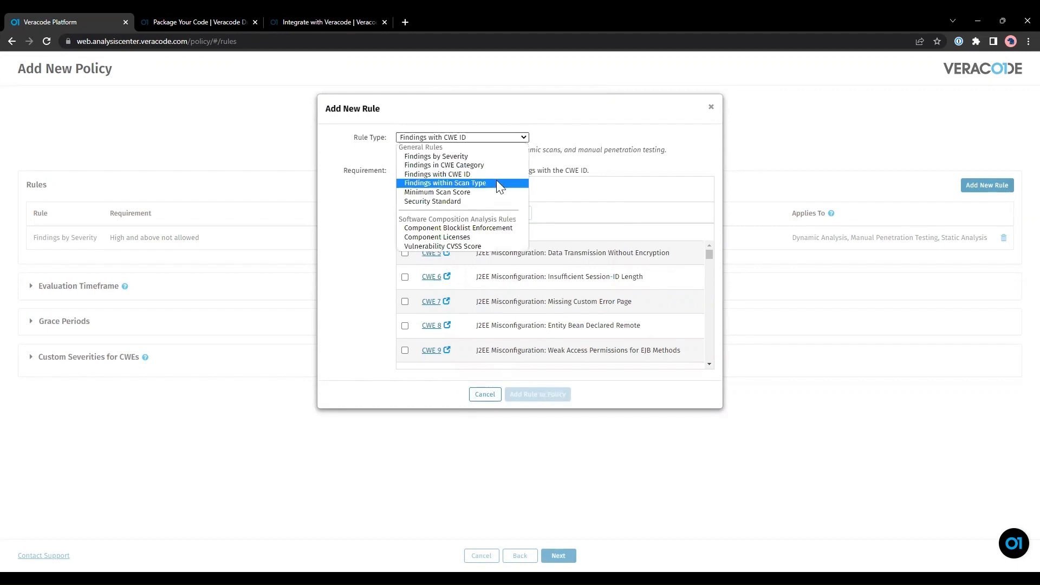
left_click(497, 182)
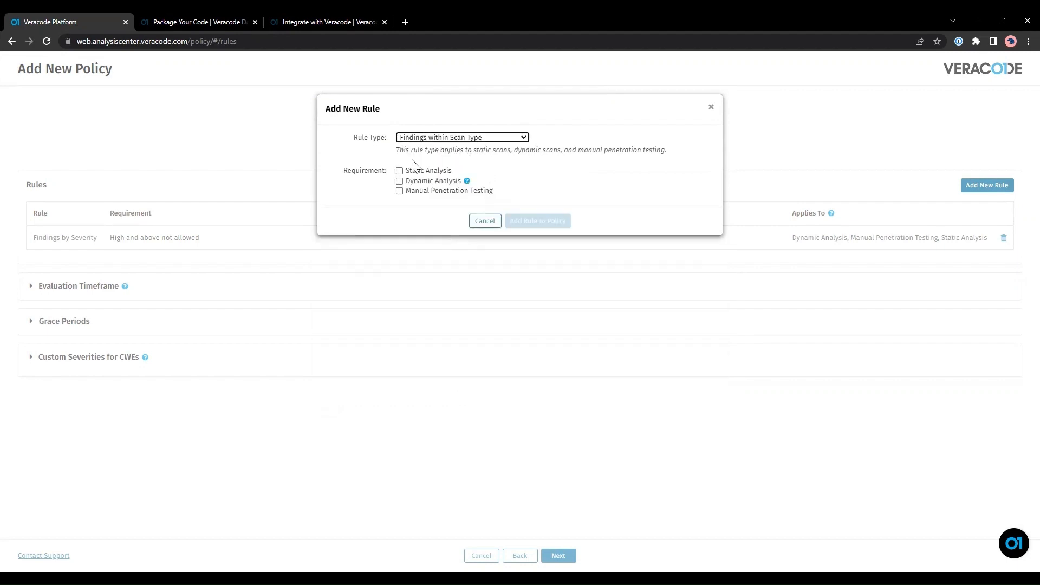
left_click(477, 138)
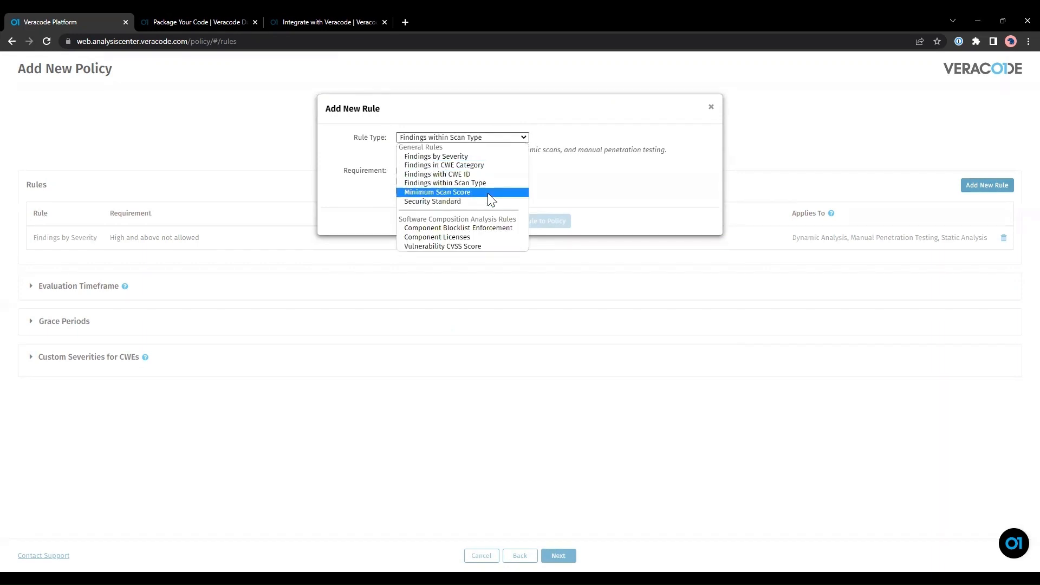
left_click(488, 194)
left_click(410, 173)
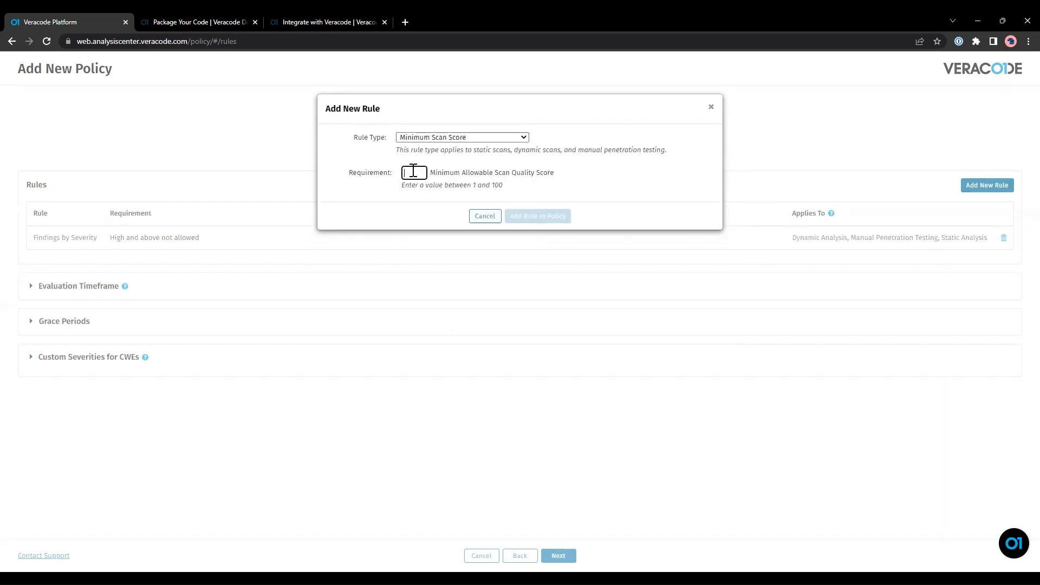
type("75")
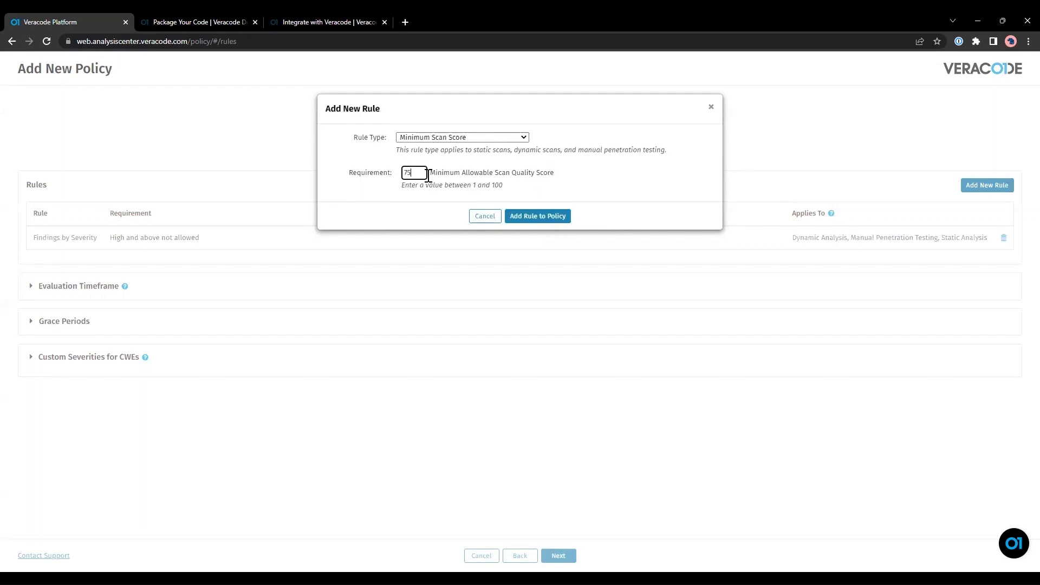
Add the score-75 rule, then add a Security Standard rule requiring Auto-Update OWASP.
left_click(536, 217)
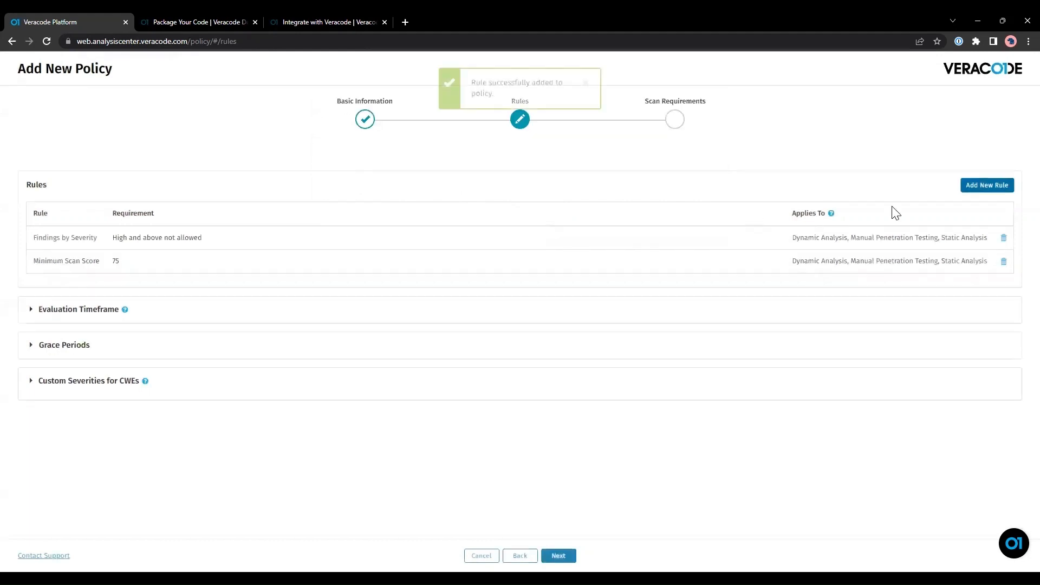
left_click(989, 184)
left_click(410, 138)
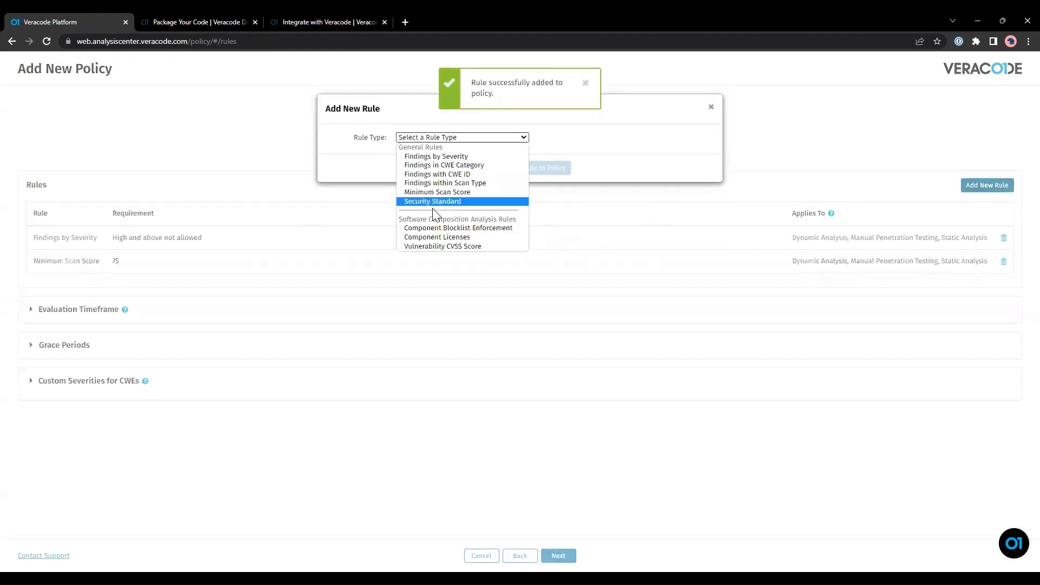
left_click(432, 202)
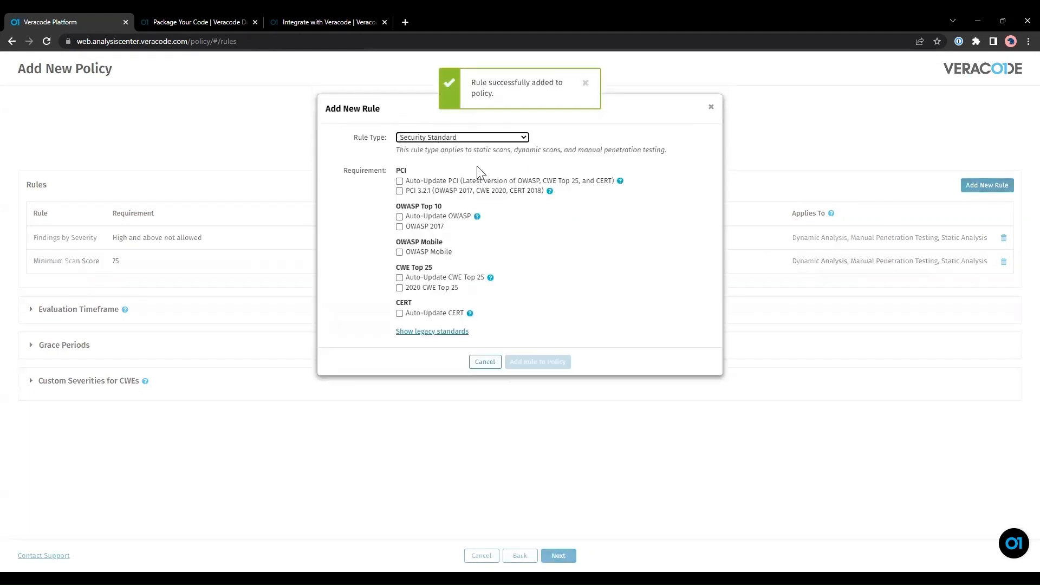
left_click(410, 217)
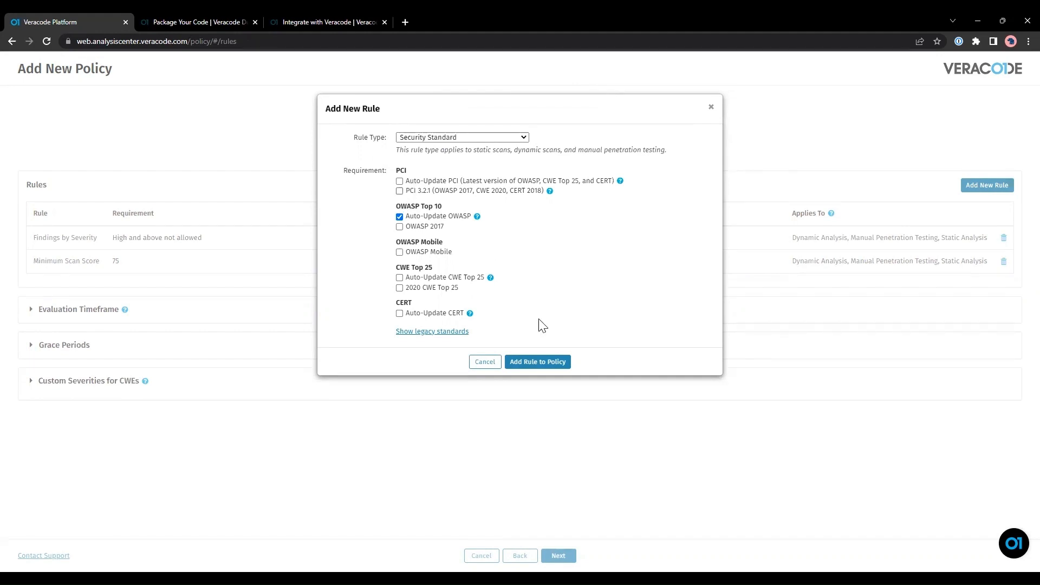
left_click(552, 362)
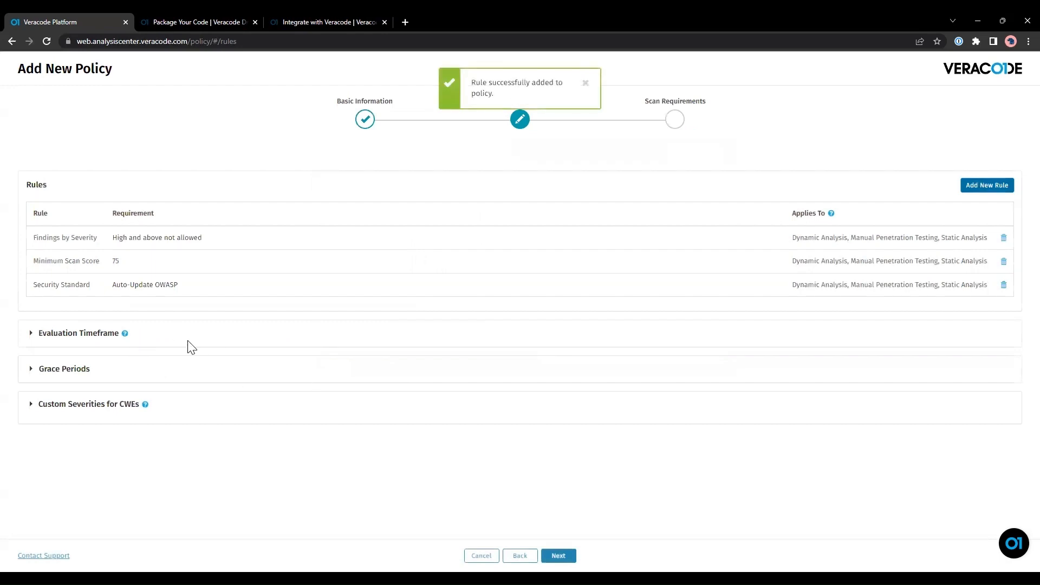
Set the policy's evaluation timeframe to Before 22 May 2023.
left_click(31, 333)
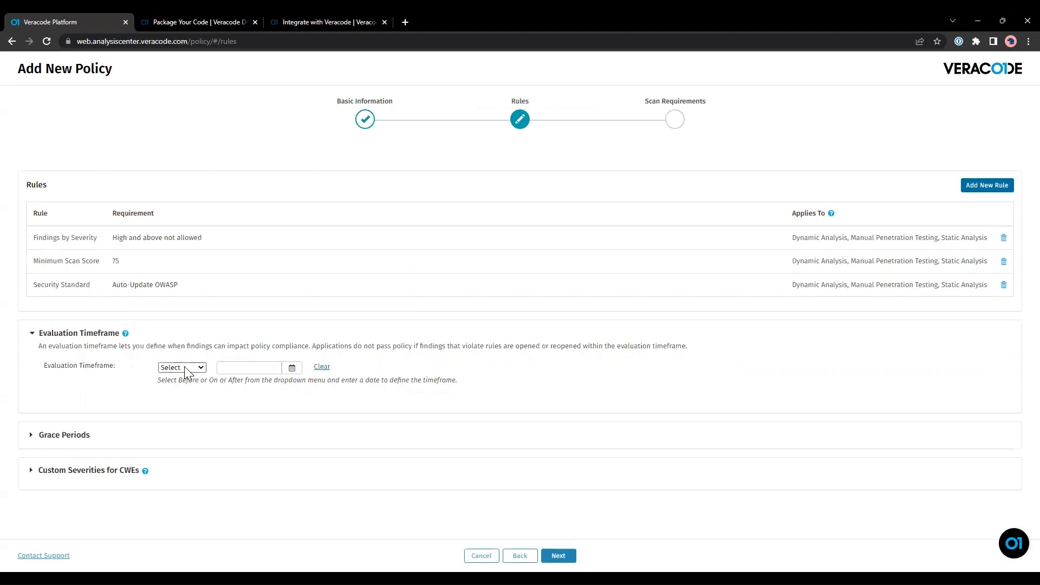
left_click(195, 386)
left_click(292, 369)
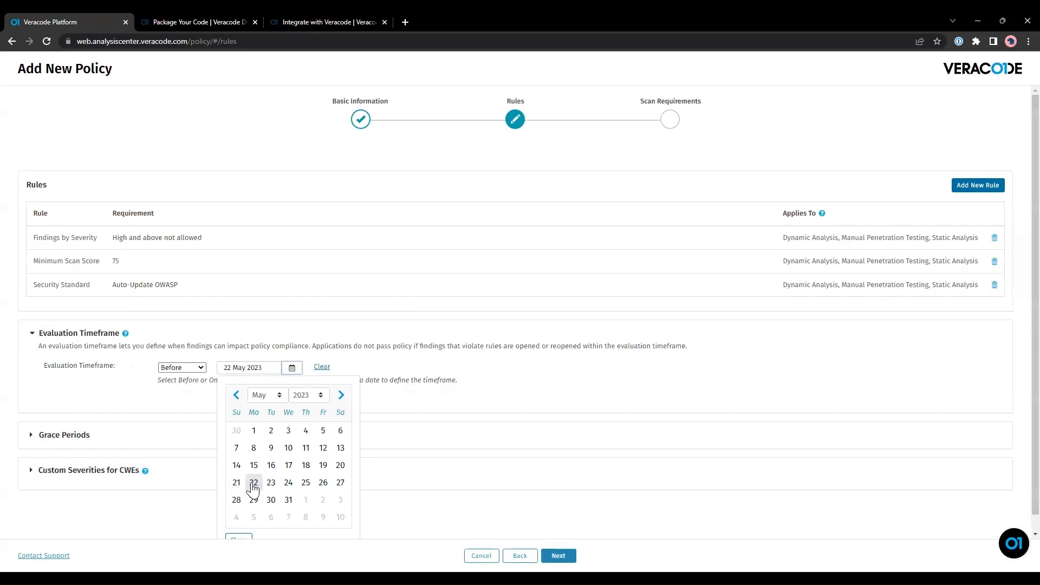
left_click(260, 367)
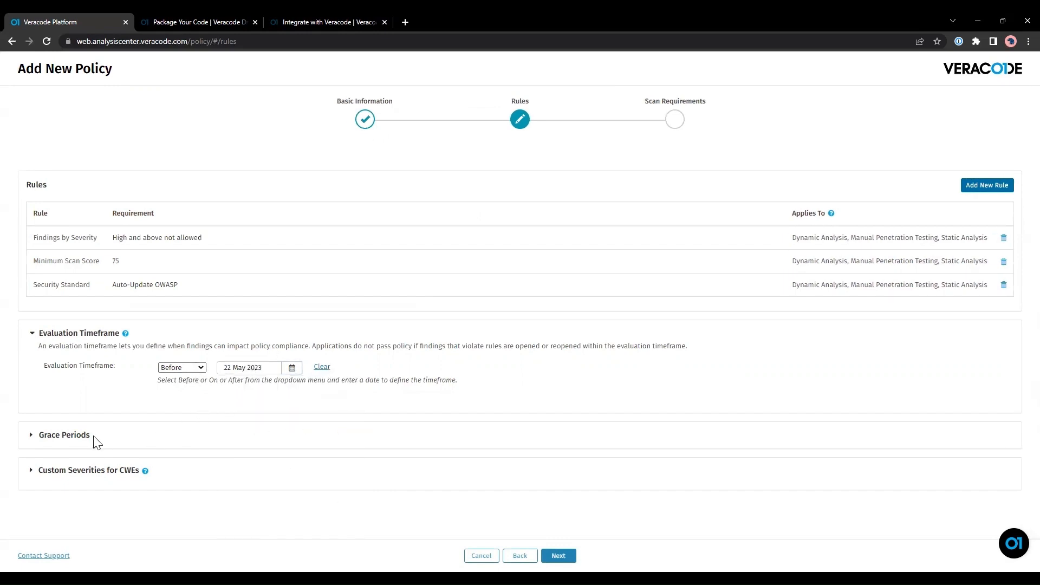
Enable general-finding grace periods with 7 days for Very High and 14 for High.
left_click(31, 436)
scroll(344, 366, "down", 2)
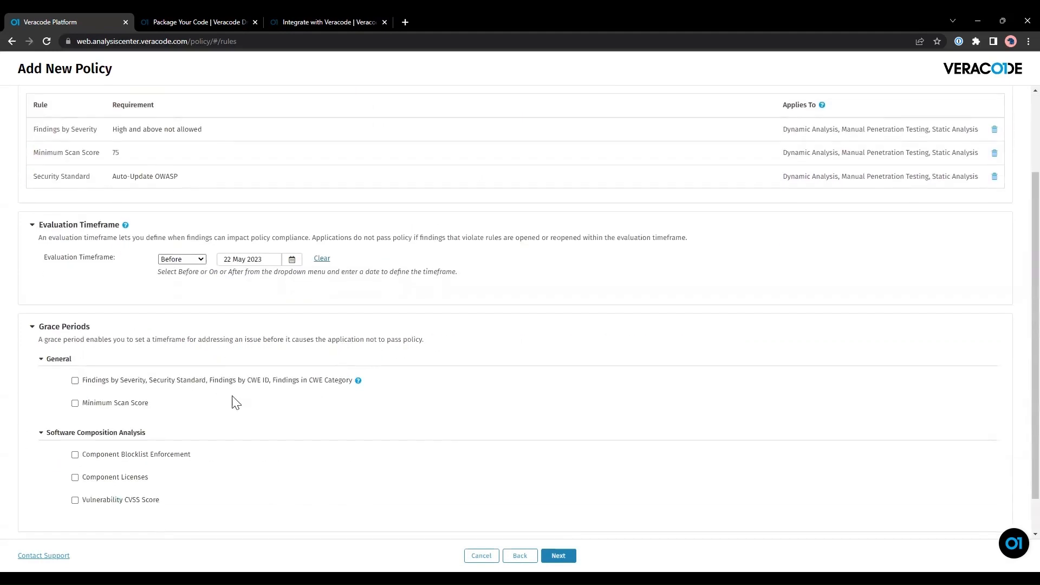
left_click(75, 381)
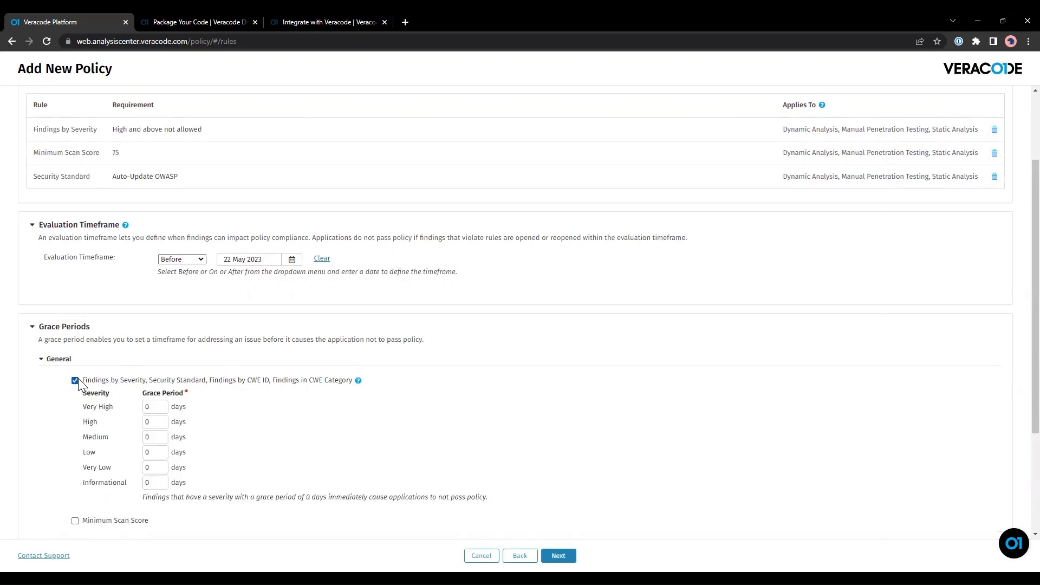
left_click(157, 409)
left_click(326, 415)
left_click(157, 424)
type("14")
Set 30-day grace periods for Medium, Low, Very Low and Informational findings.
left_click(222, 420)
left_click(164, 437)
type("30")
left_click(161, 461)
left_click(162, 451)
key("BackSpace")
left_click(157, 466)
left_click(158, 481)
key("BackSpace")
scroll(285, 383, "down", 3)
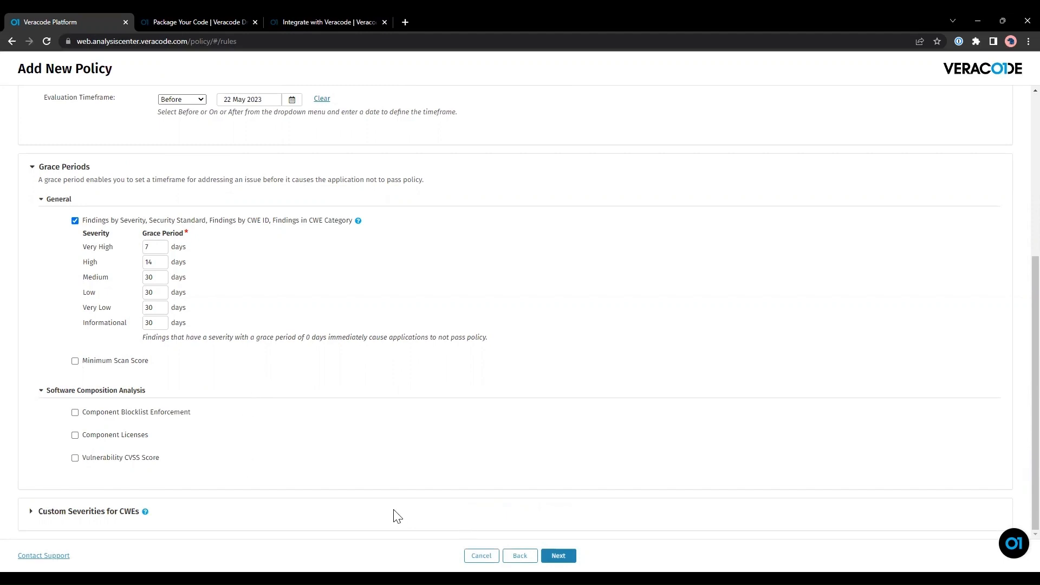
Expand Custom Severities for CWEs and begin adding a custom CWE severity.
left_click(30, 515)
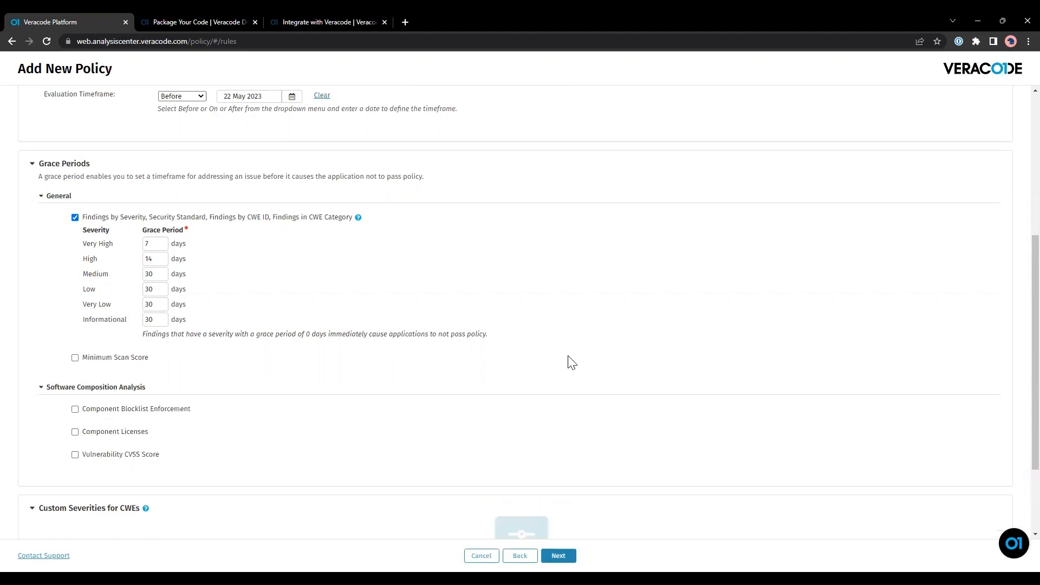
scroll(569, 362, "down", 2)
left_click(512, 513)
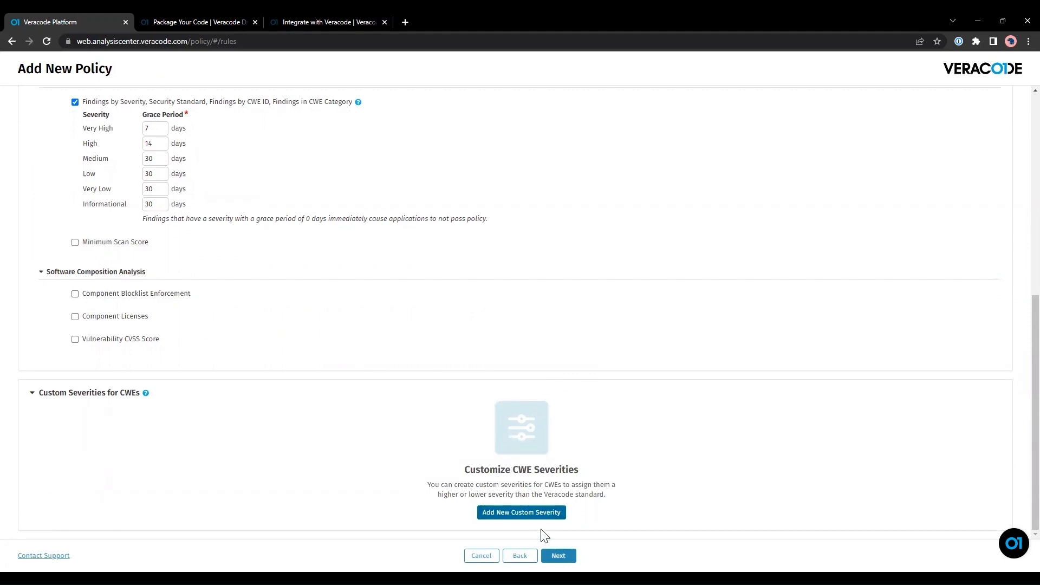
Browse CWE 10's custom severity options, discard them, and continue to Scan Requirements.
left_click(537, 515)
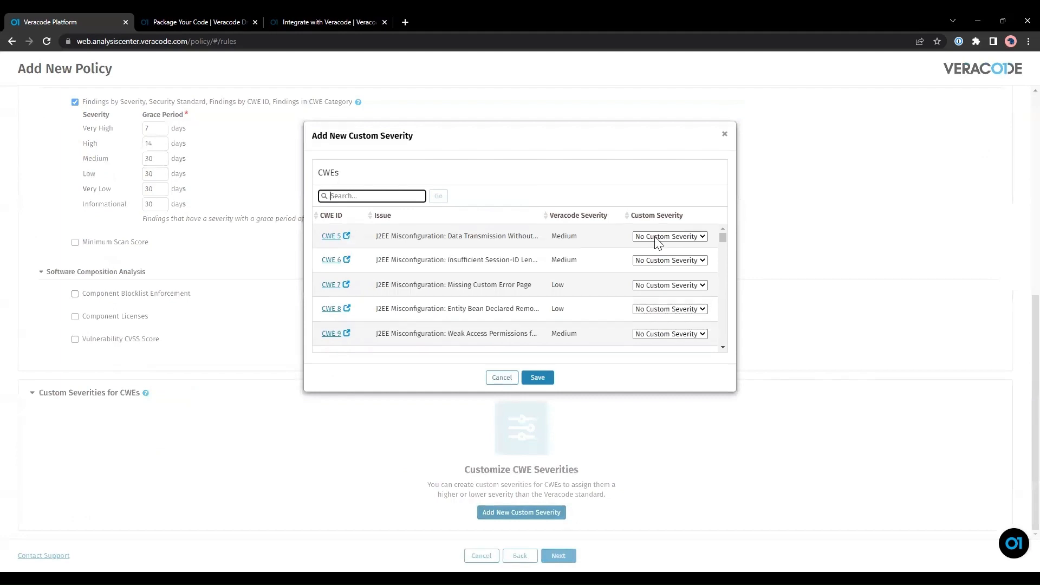
scroll(342, 314, "down", 1)
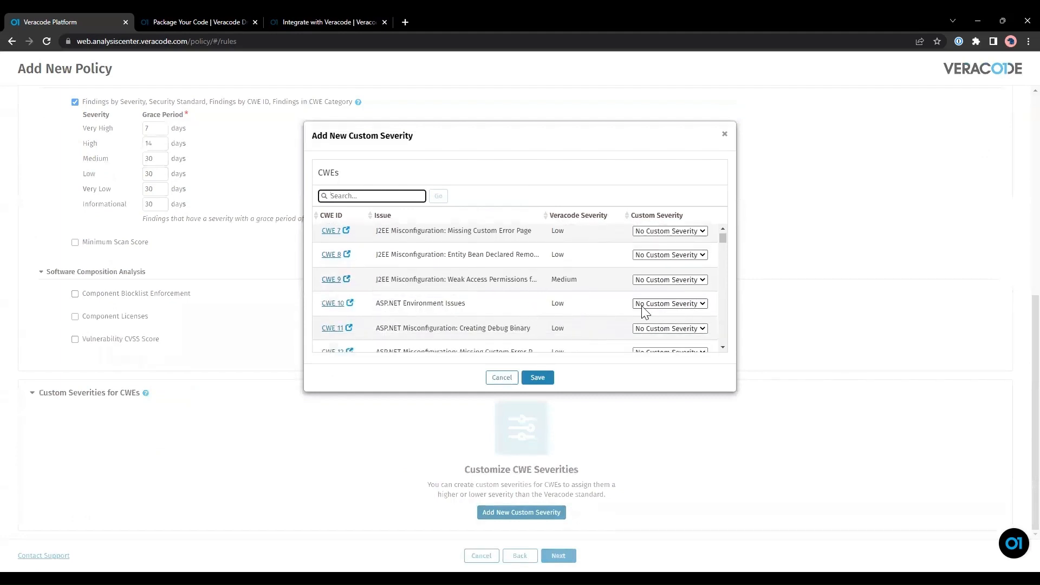
left_click(666, 305)
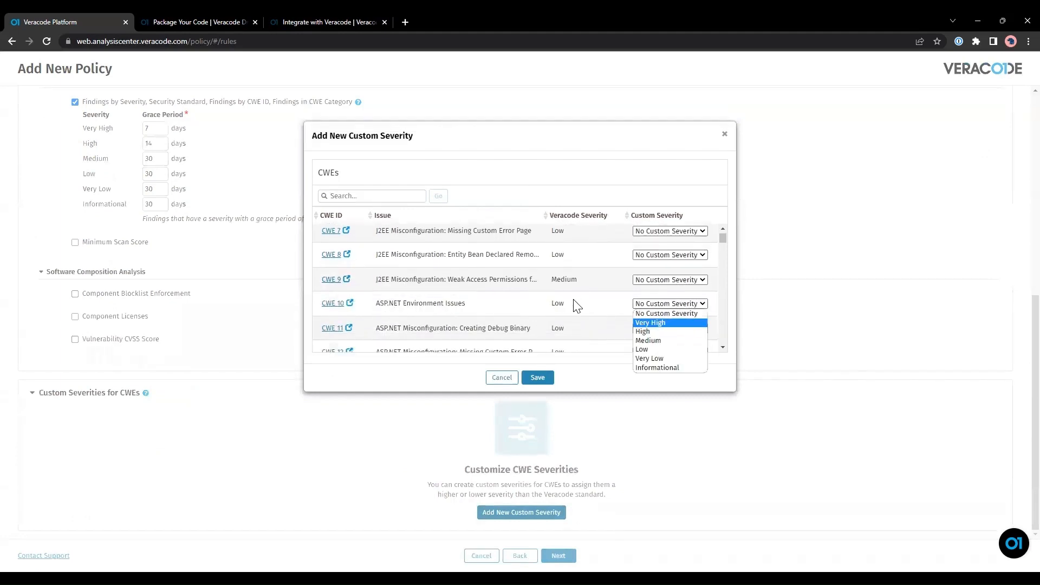
key("Down")
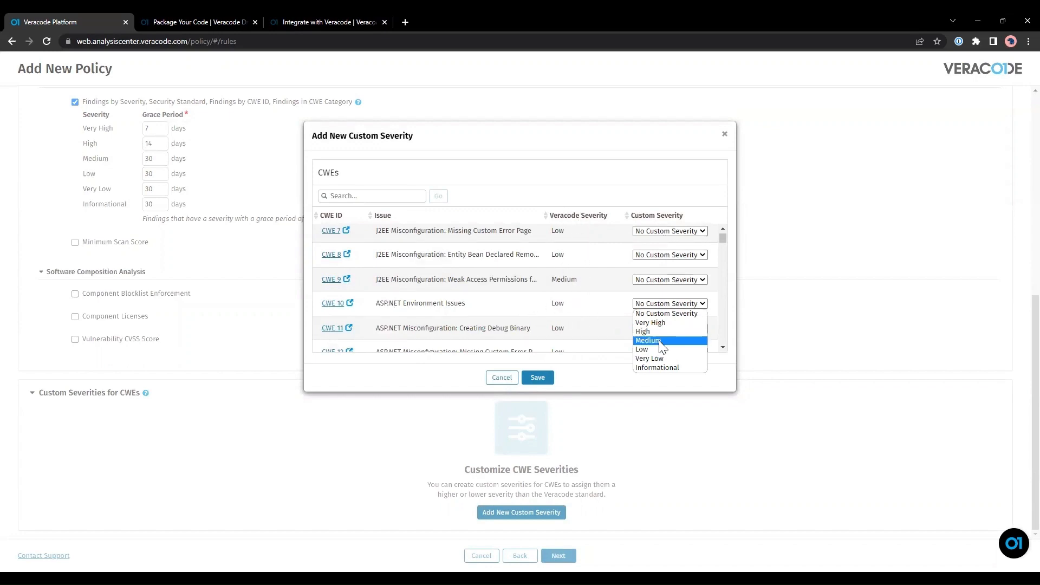
left_click(502, 378)
left_click(559, 556)
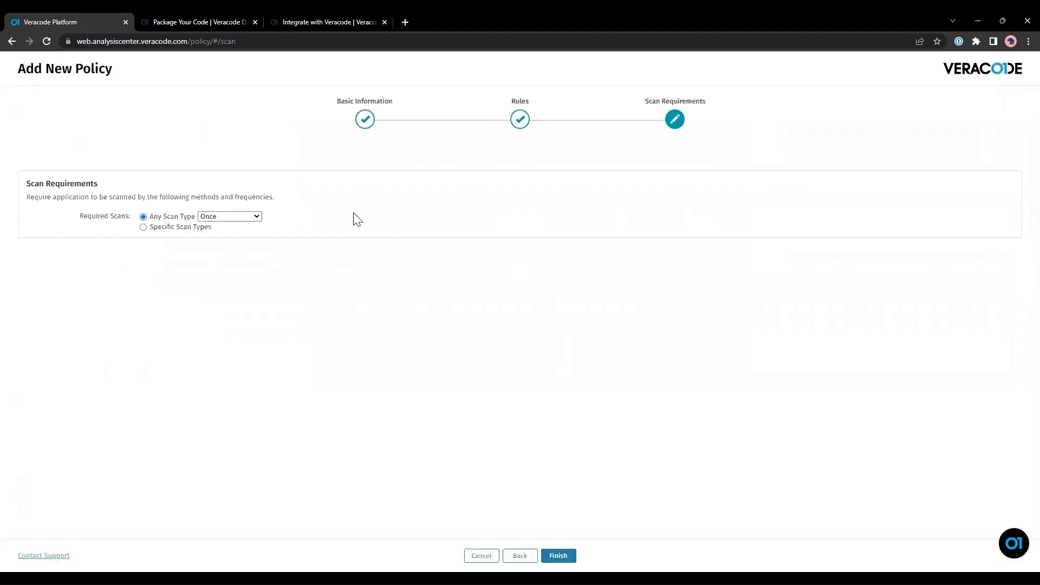
Require specific scan types, with Static Analysis required Weekly.
left_click(227, 217)
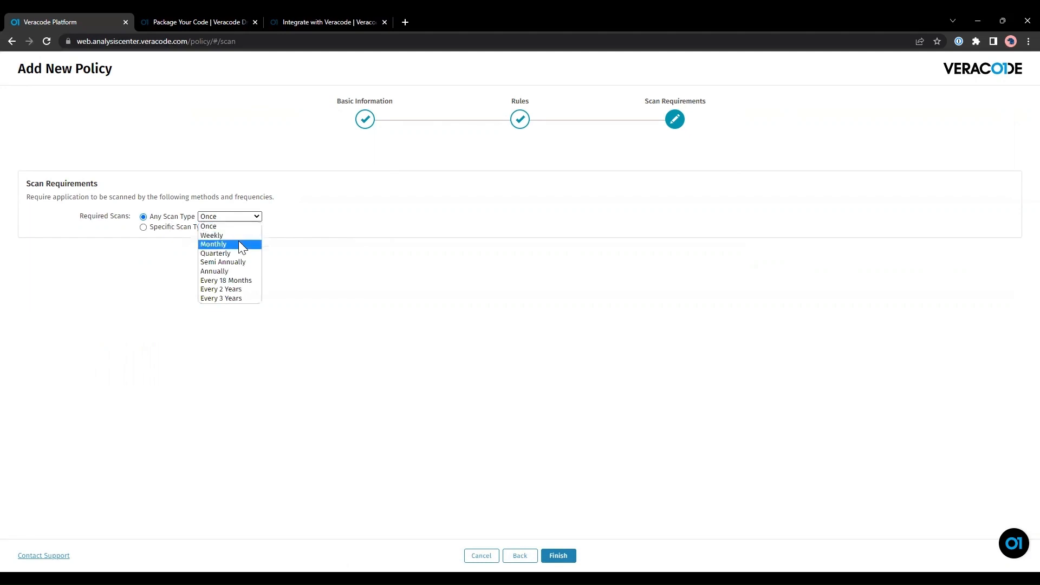
left_click(191, 227)
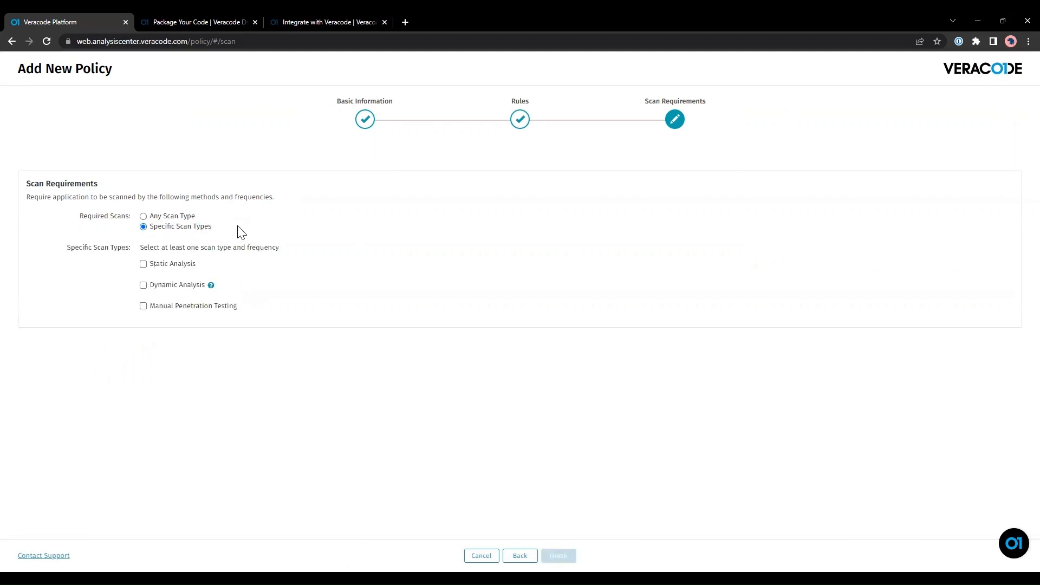
left_click(143, 264)
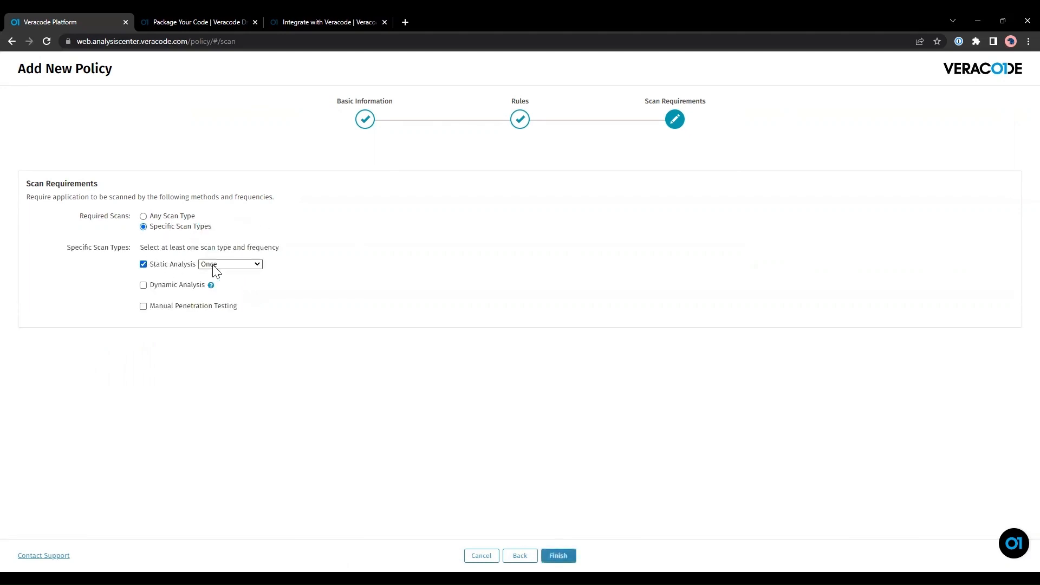
left_click(223, 269)
left_click(226, 281)
Add Dynamic Analysis Monthly, leave Manual Penetration Testing unchecked, and finish the policy.
left_click(143, 285)
left_click(256, 286)
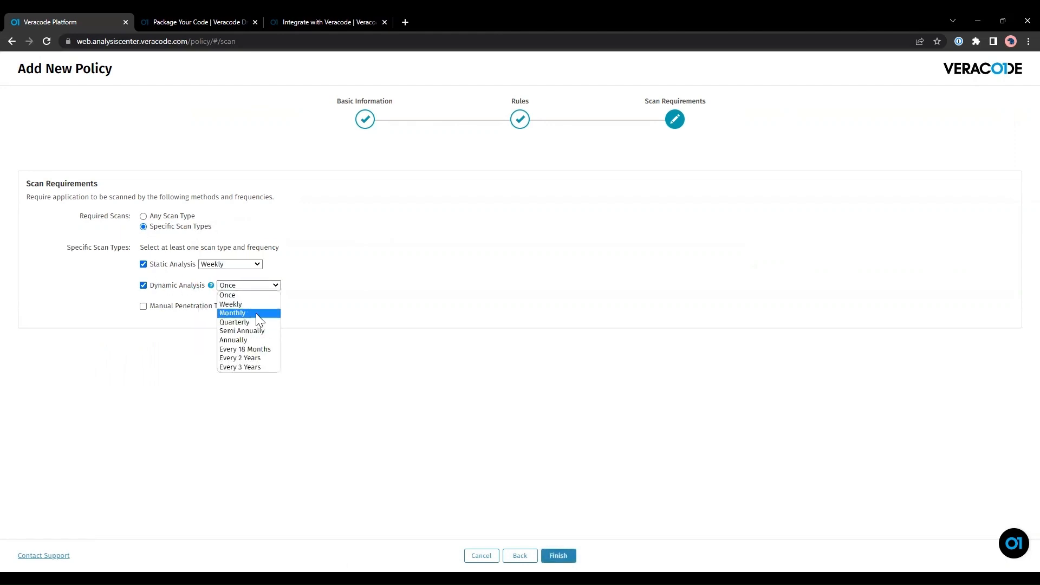
left_click(256, 313)
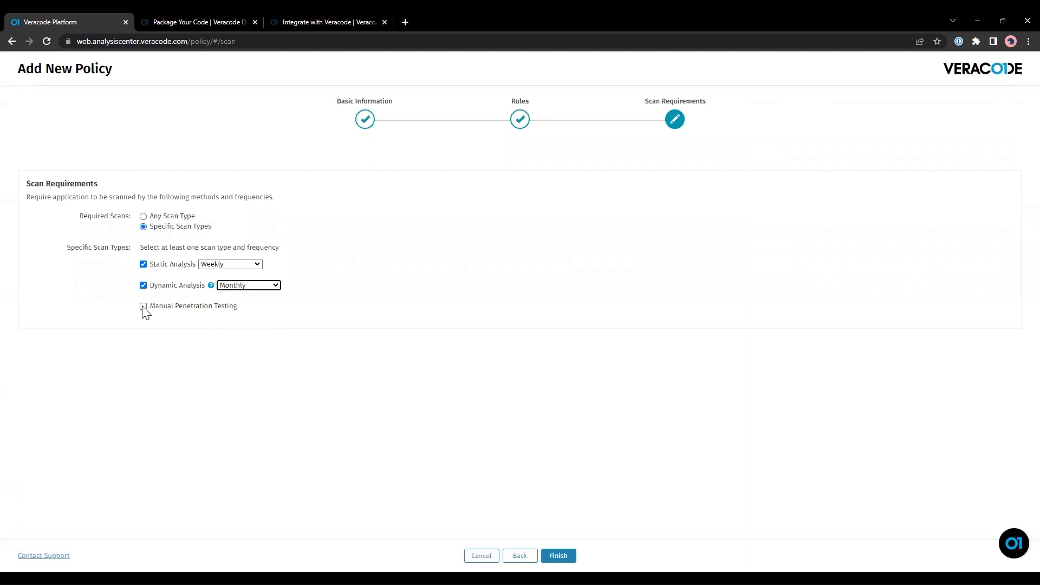
left_click(143, 306)
left_click(265, 306)
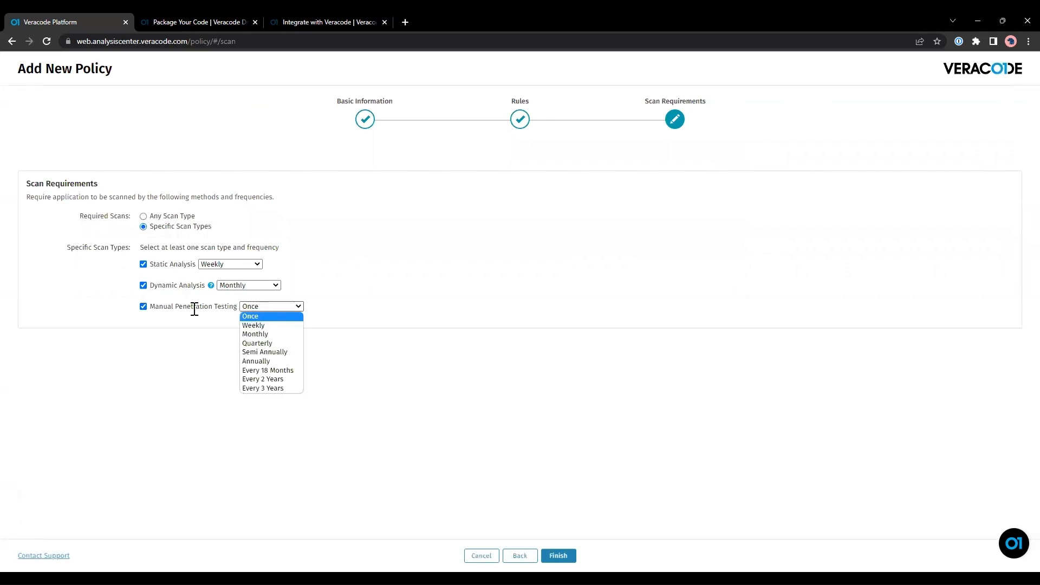
left_click(143, 307)
left_click(143, 307)
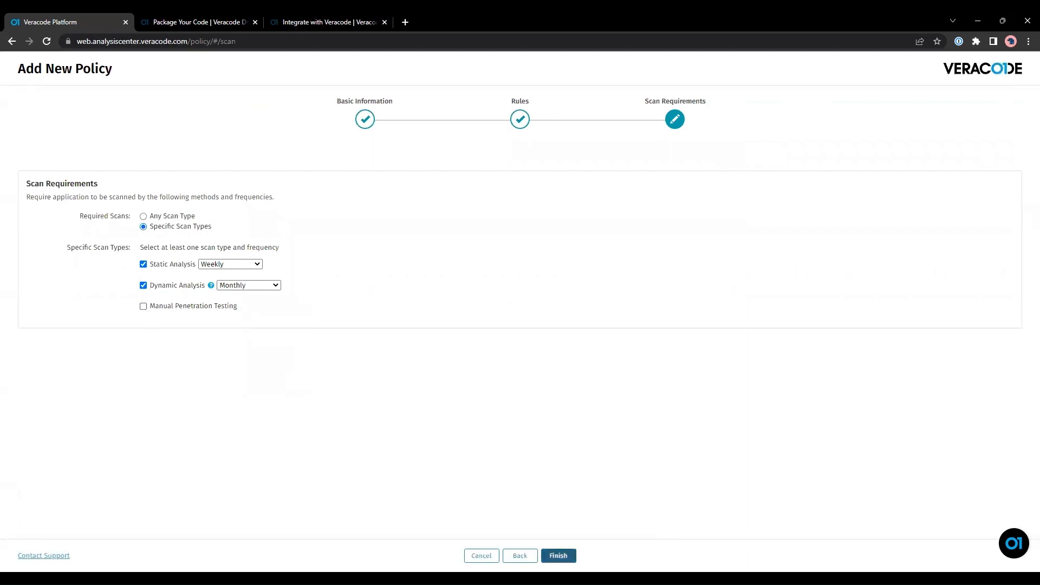
left_click(559, 556)
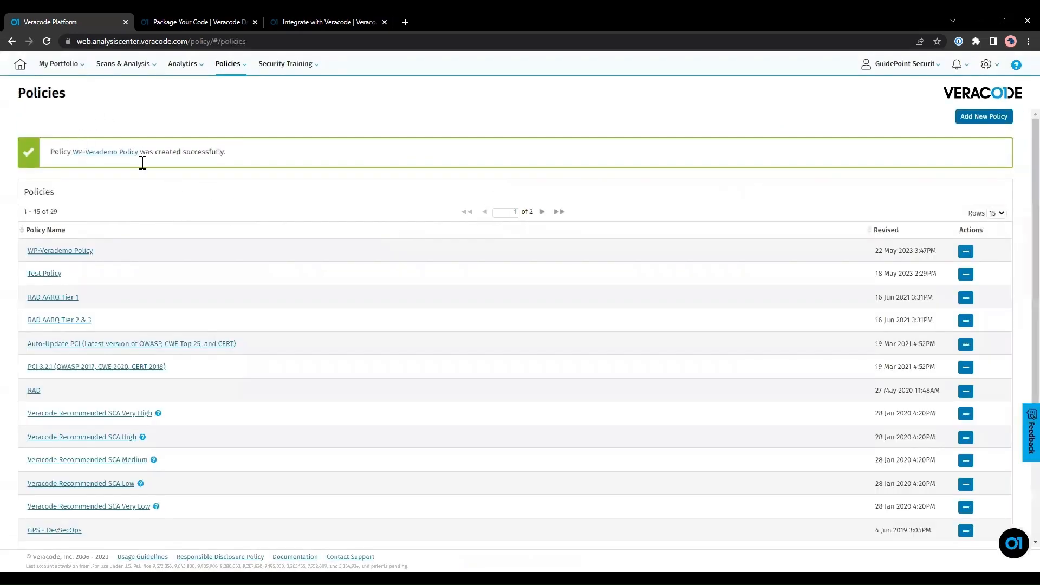
Open the WP-Verademo application's profile from My Portfolio > Applications.
left_click(60, 64)
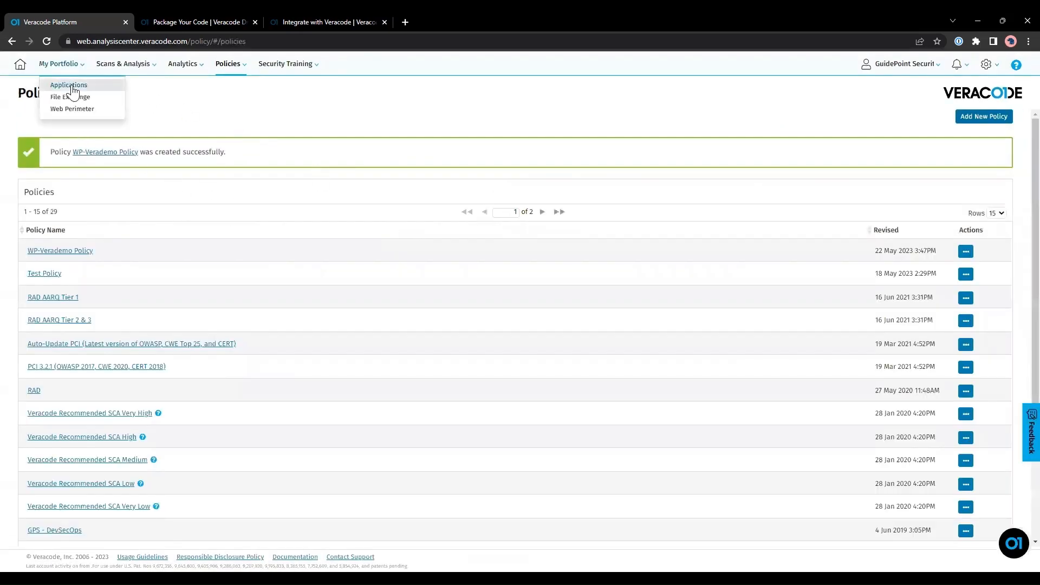
left_click(72, 86)
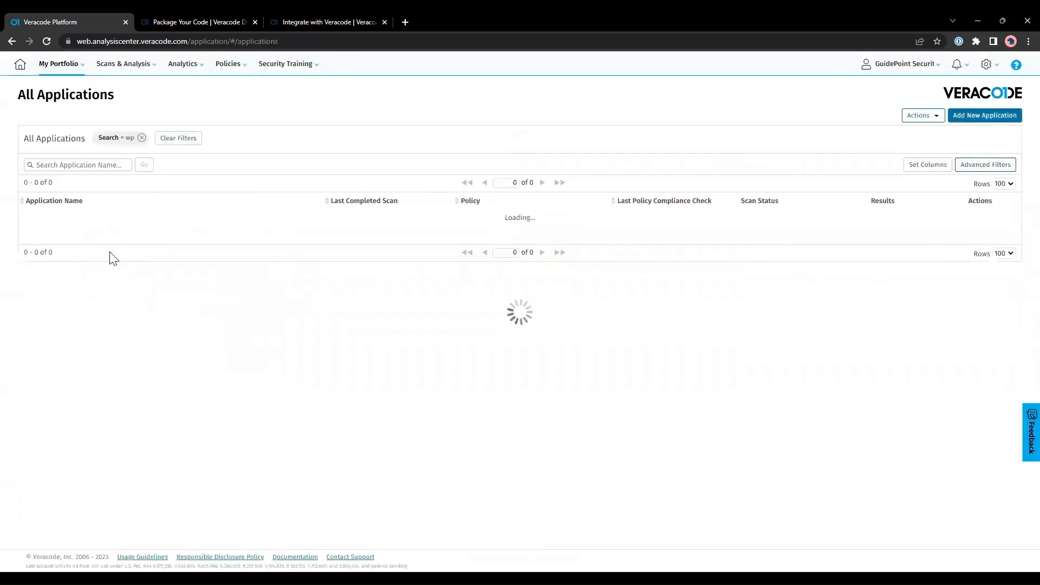
left_click(60, 361)
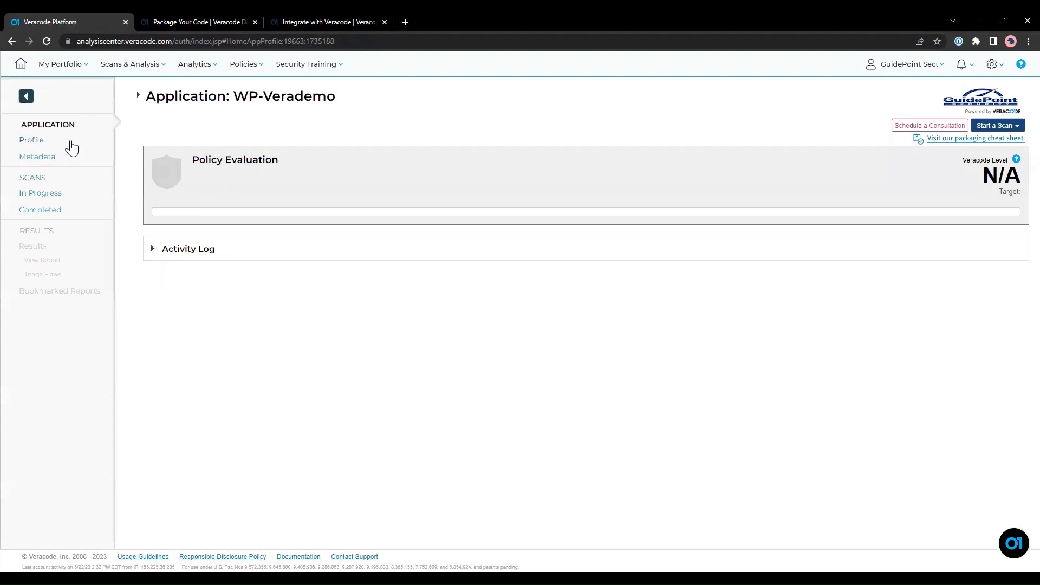
left_click(32, 140)
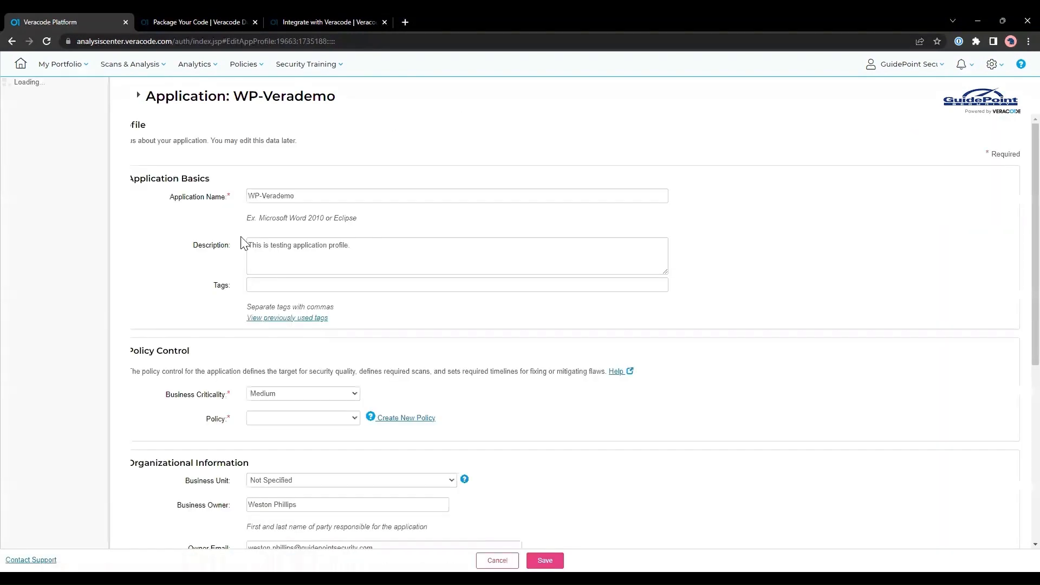
Set the profile's Policy to WP-Verademo Policy and save the profile and metadata.
scroll(219, 251, "down", 2)
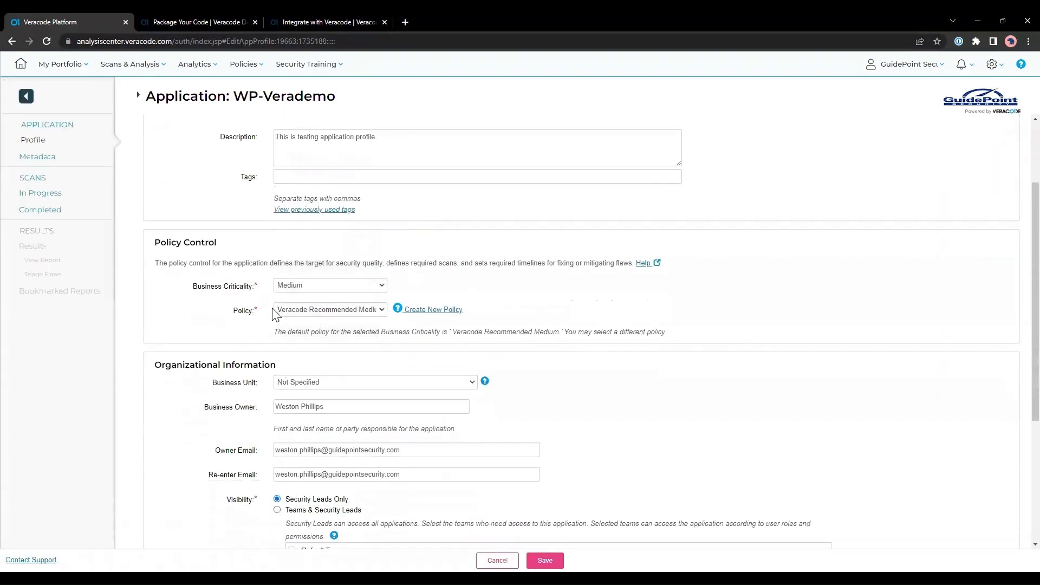
left_click(347, 320)
scroll(413, 425, "down", 3)
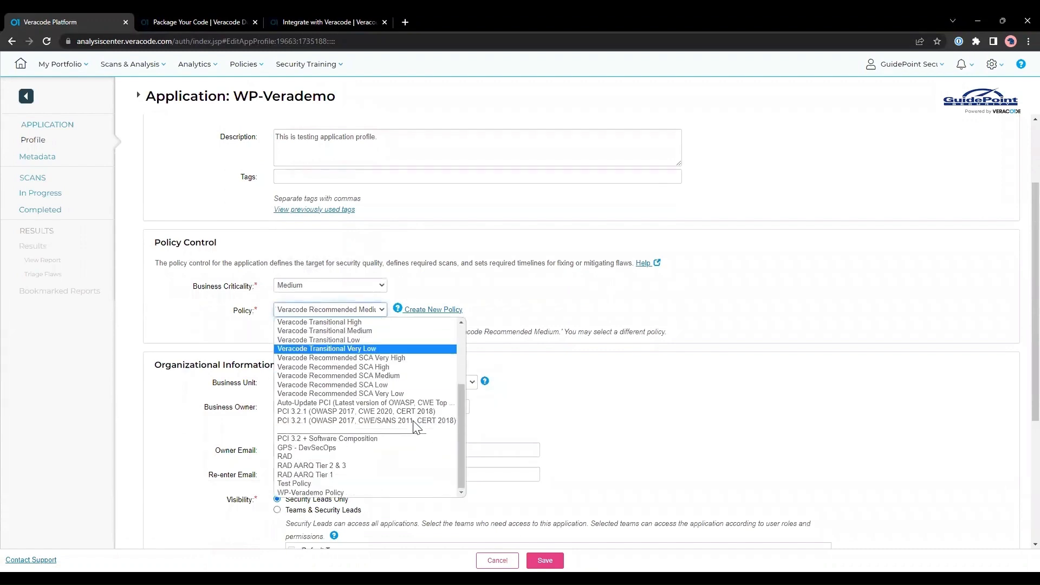
left_click(341, 493)
left_click(545, 561)
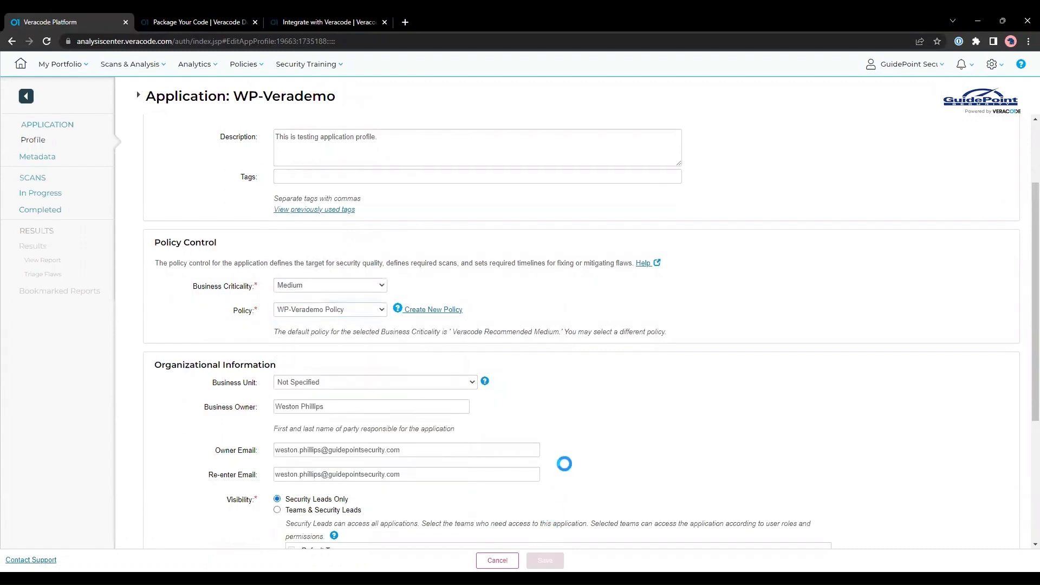
scroll(627, 476, "down", 2)
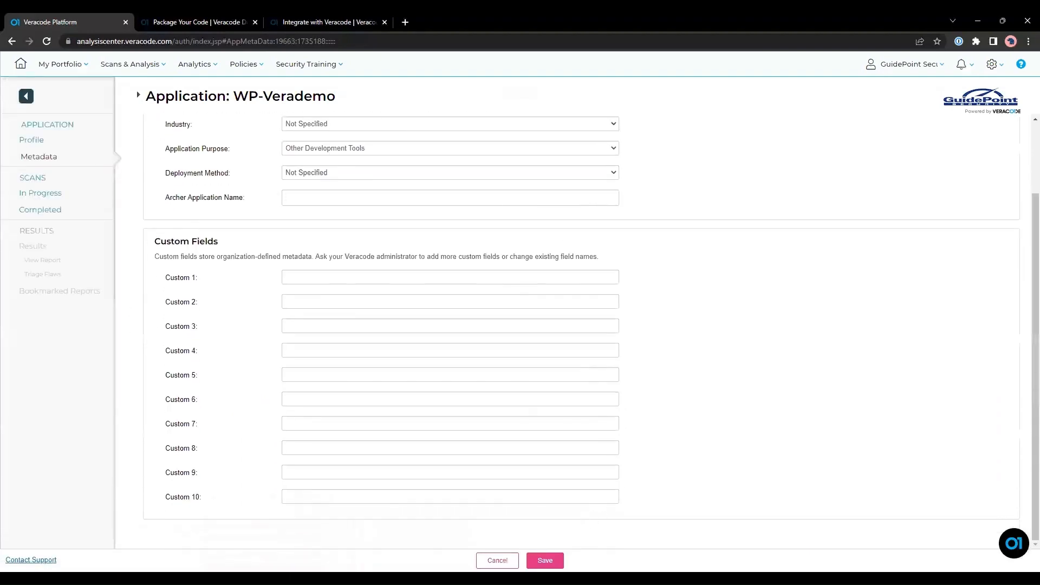
left_click(545, 560)
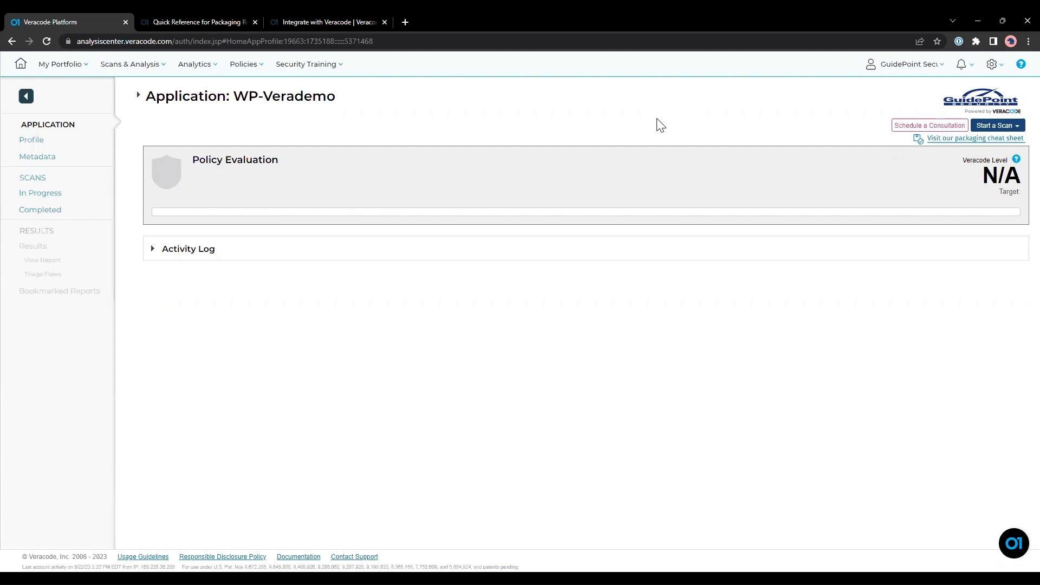
Start a new static scan with Lifecycle Stage Deployed and Auto-Scan Off, and save it.
left_click(999, 126)
left_click(996, 146)
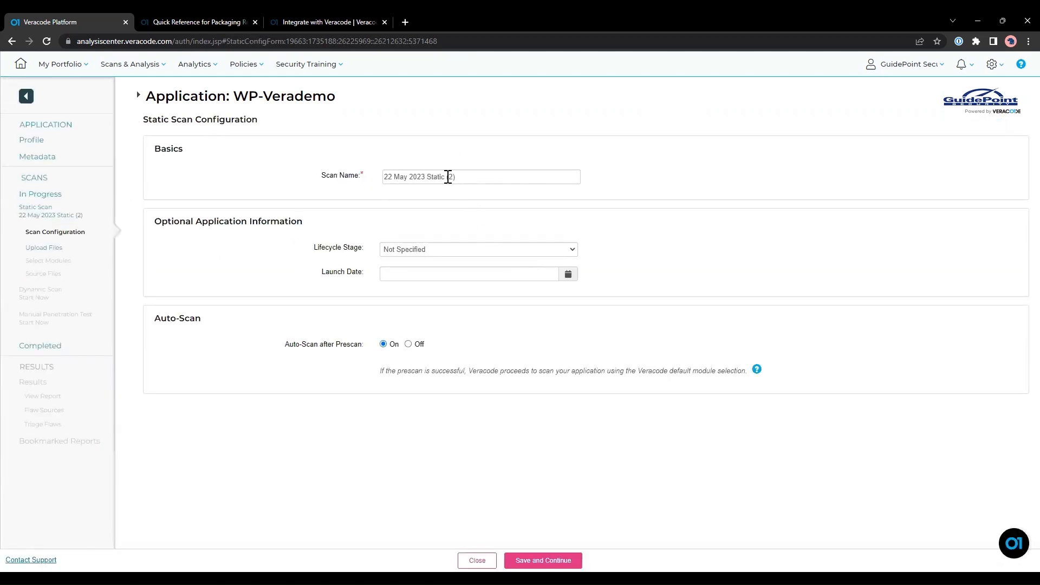
left_click(447, 250)
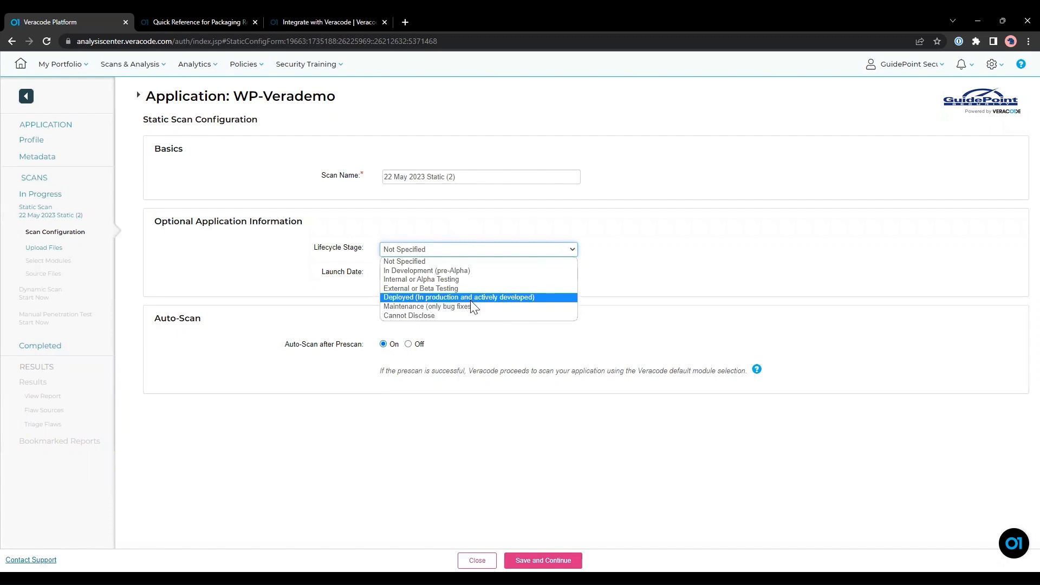
left_click(575, 298)
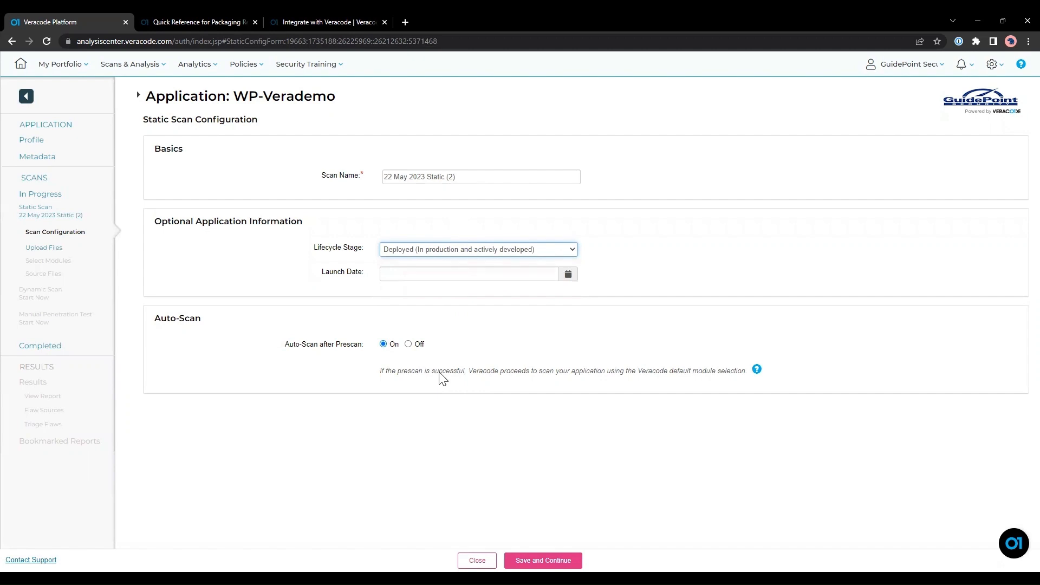
left_click(409, 344)
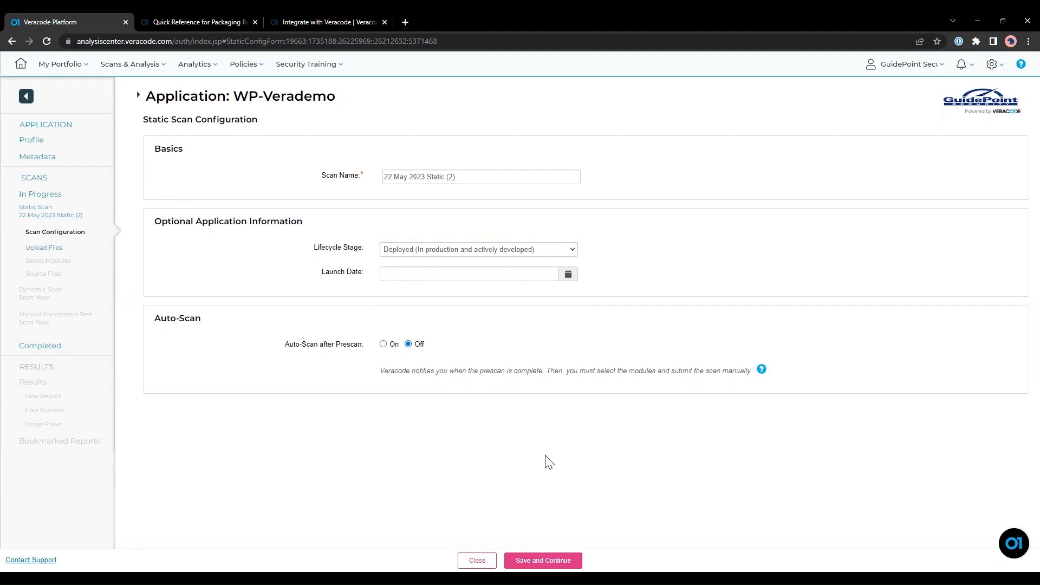
left_click(543, 561)
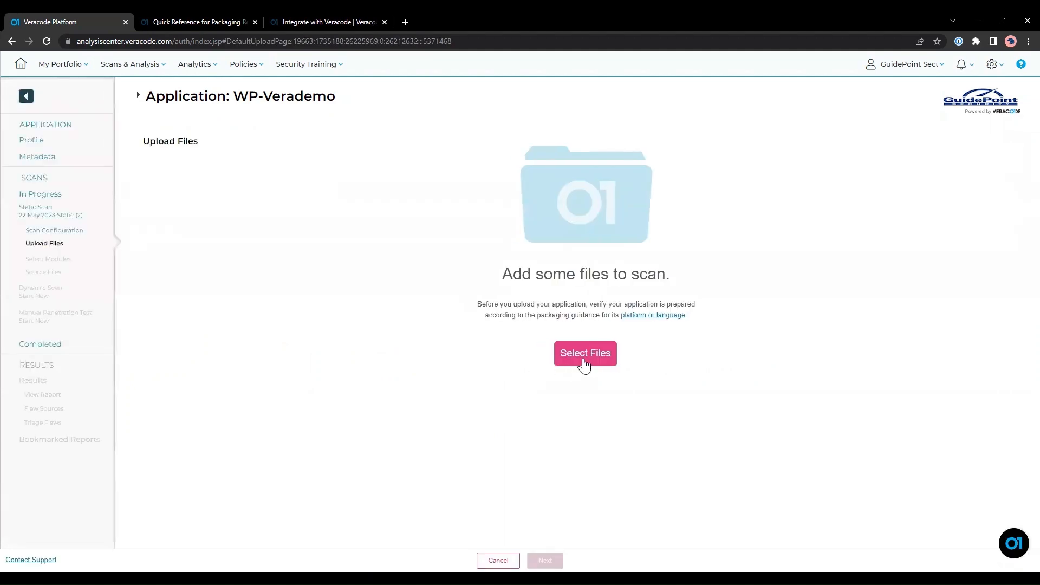
Choose Juiceshop-main from Veracode Demo for upload, then view the packaging Quick Reference.
left_click(583, 357)
left_click(63, 171)
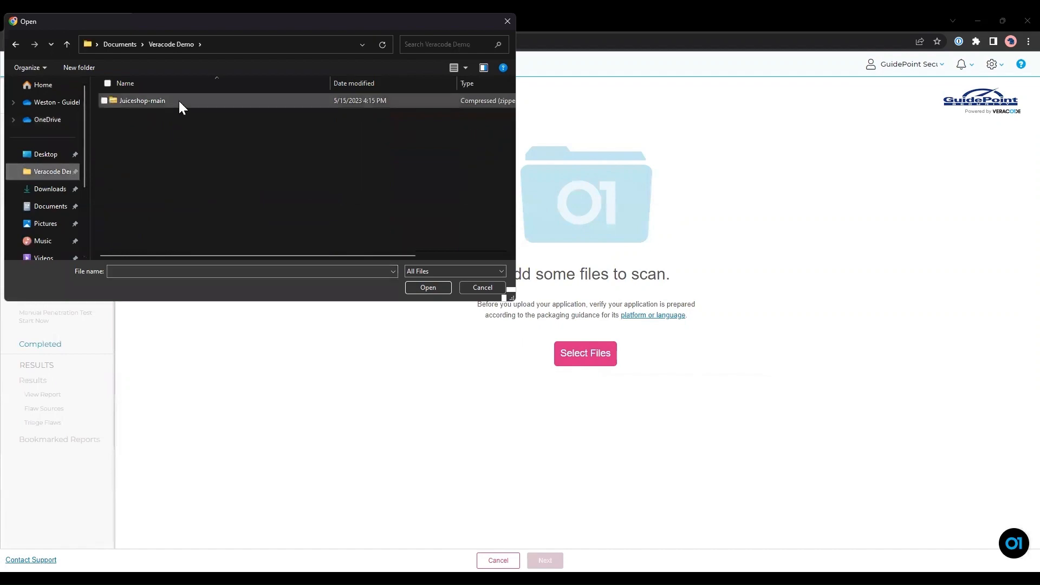
left_click(179, 101)
left_click(433, 289)
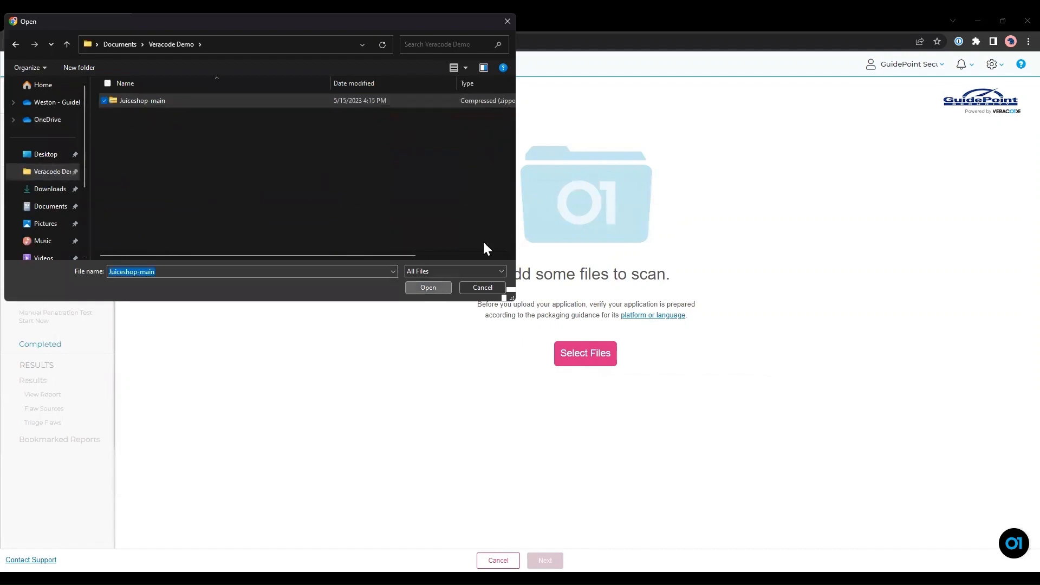
left_click(197, 22)
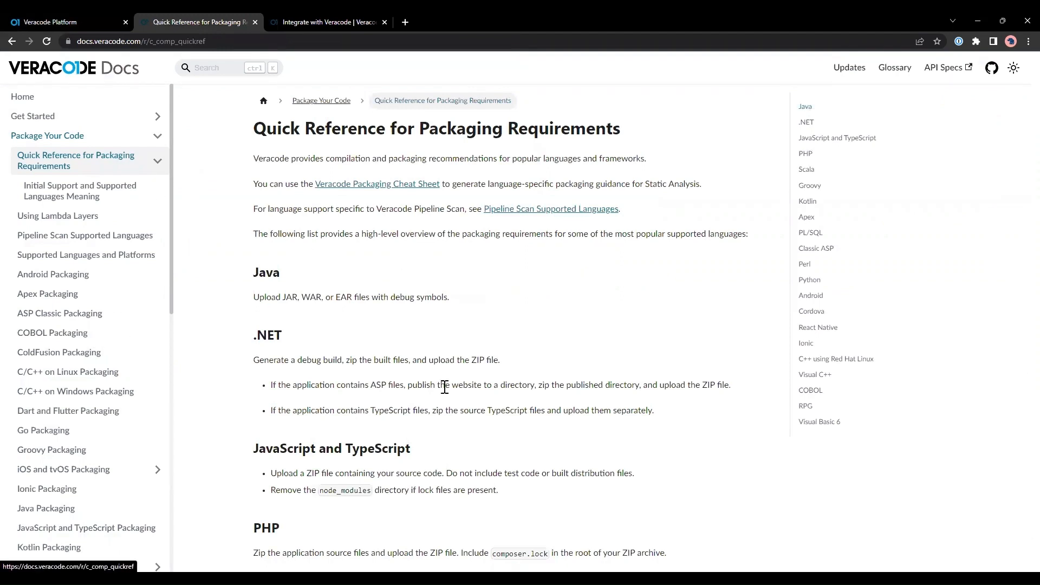
Return to the Veracode Platform upload page showing Juiceshop-main.zip as uploaded.
left_click(70, 22)
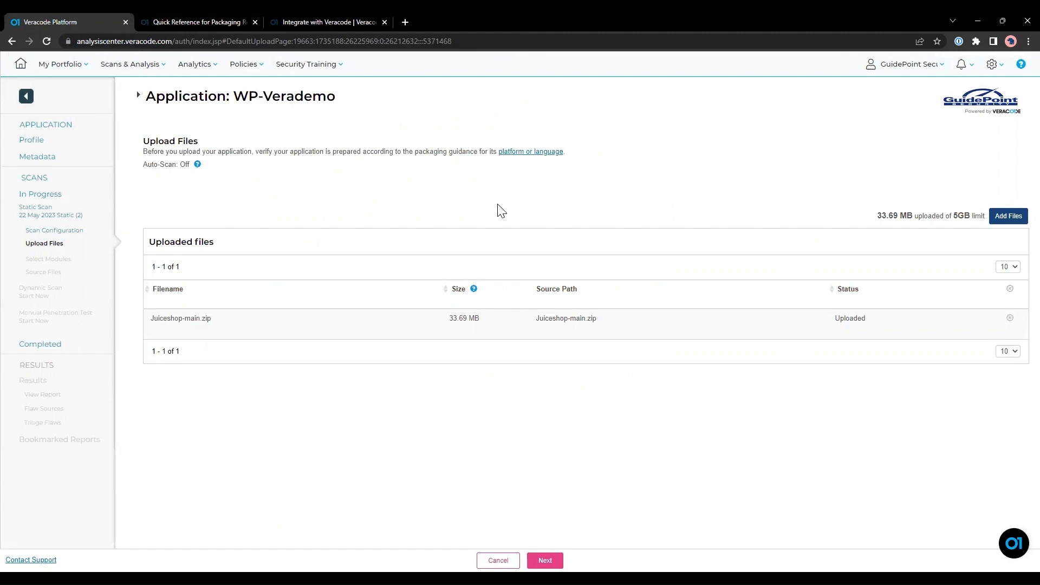
Submit the uploaded Juiceshop-main.zip for prescan validation.
left_click(544, 560)
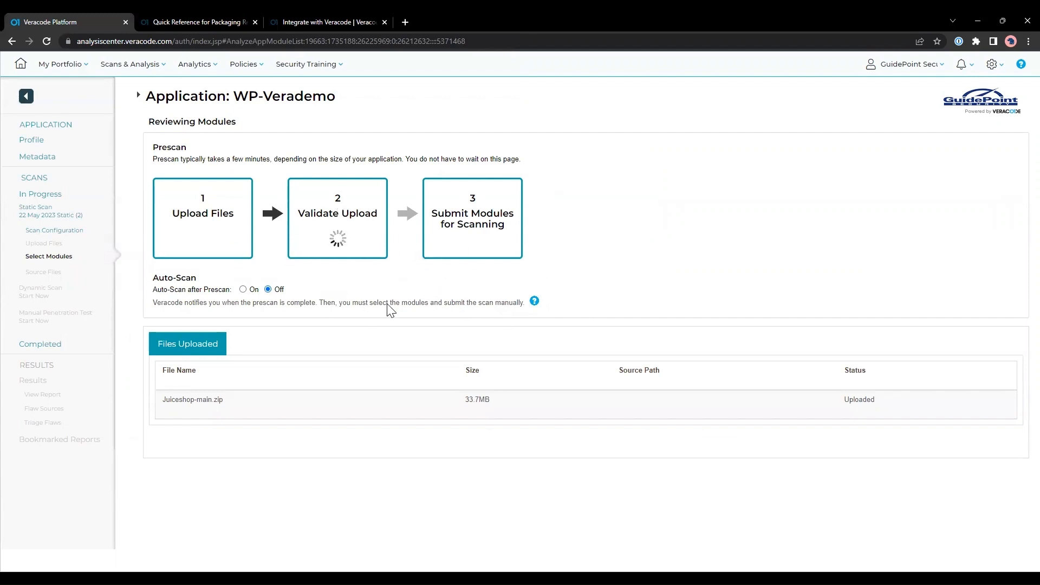
left_click(376, 262)
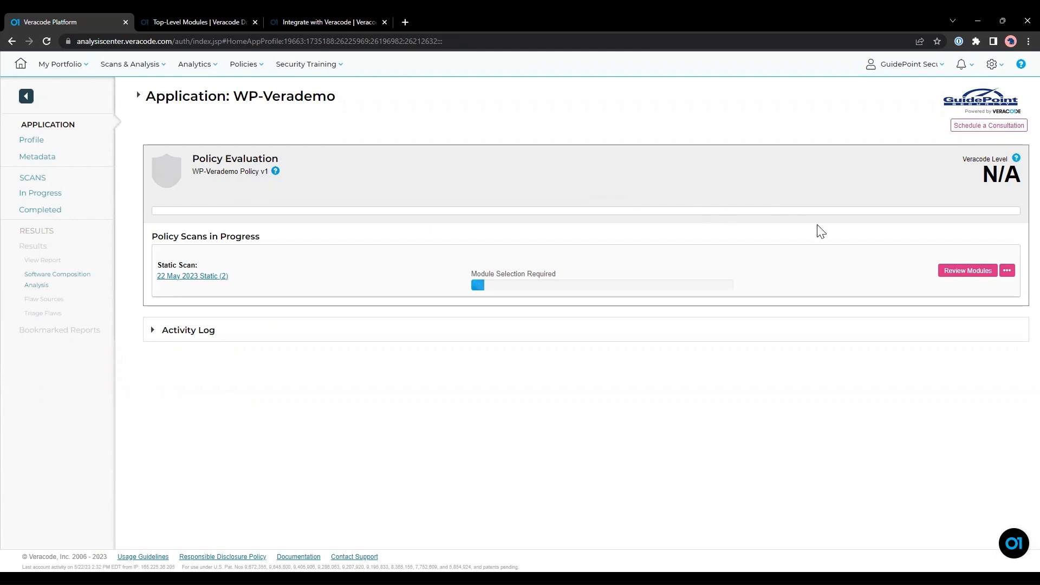
Review the prescan modules, mark JS files and Python Files as entry points, and start scanning.
left_click(970, 272)
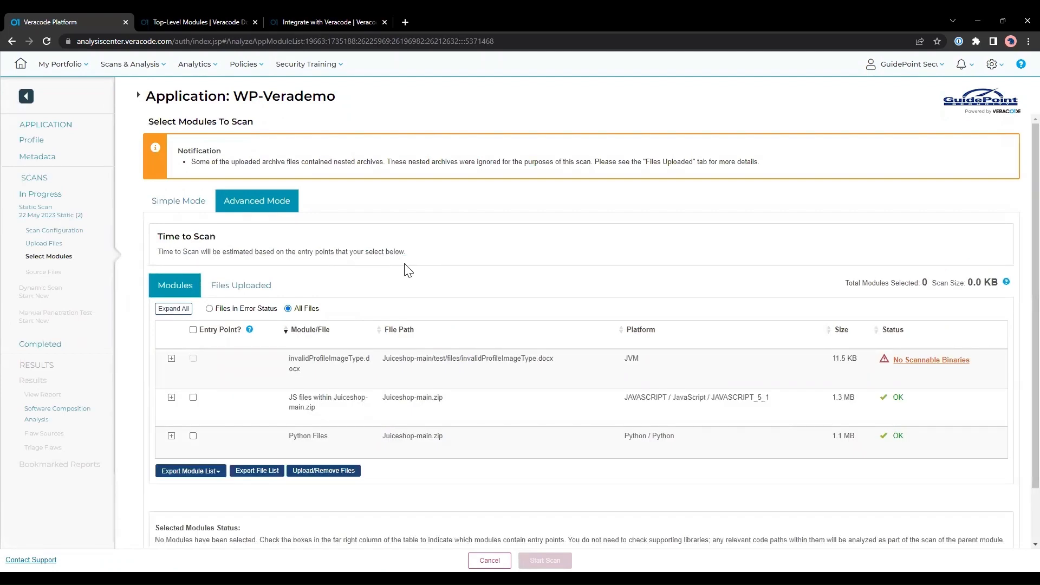
left_click(177, 207)
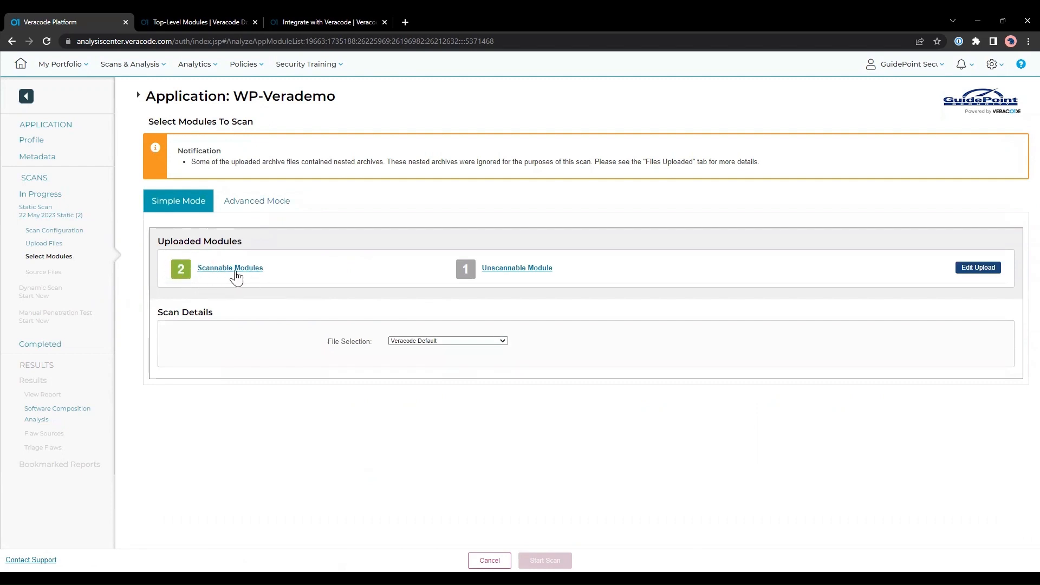
left_click(232, 213)
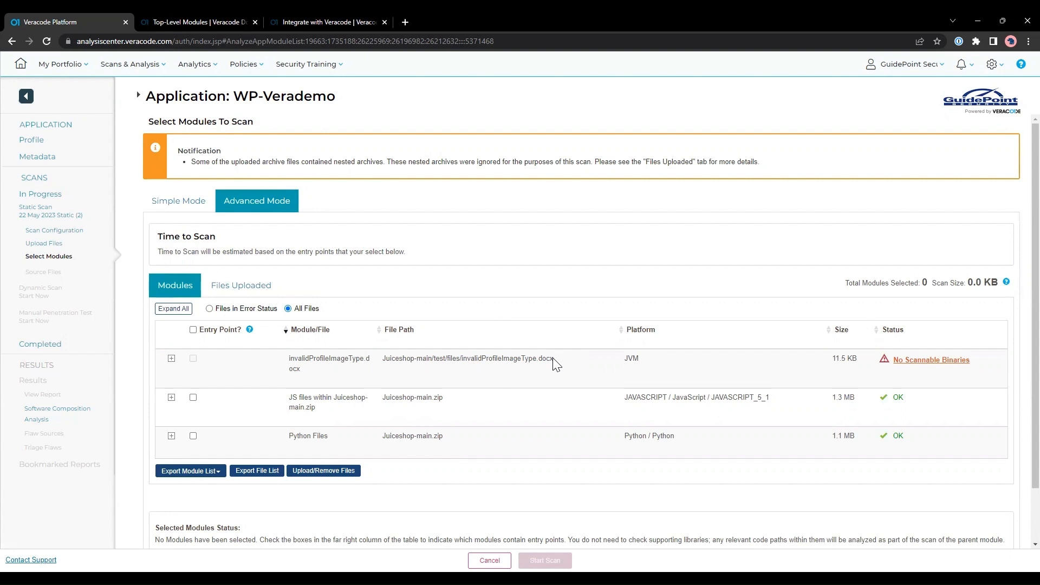
left_click(193, 398)
left_click(194, 436)
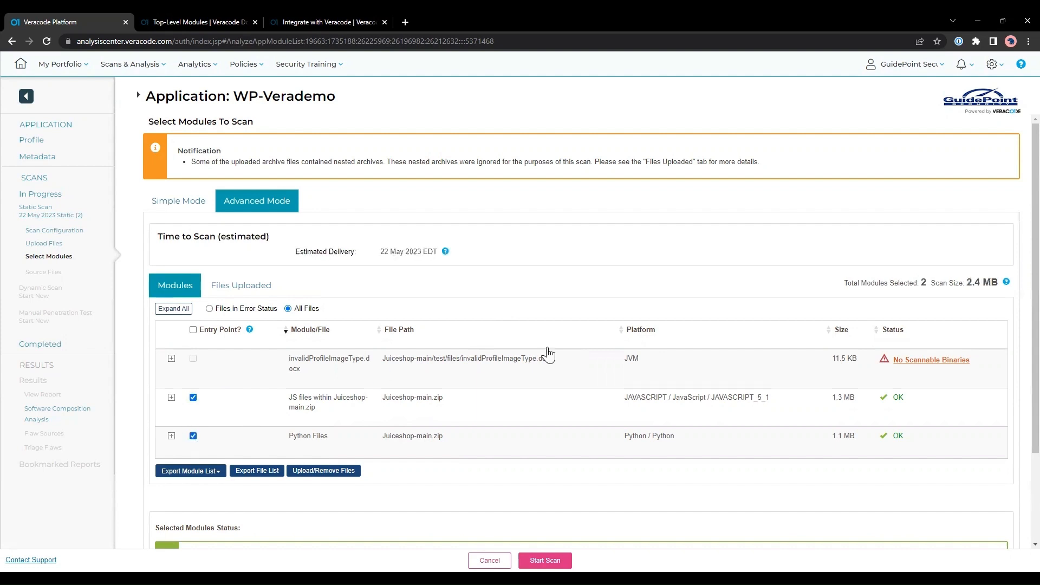
scroll(548, 355, "down", 2)
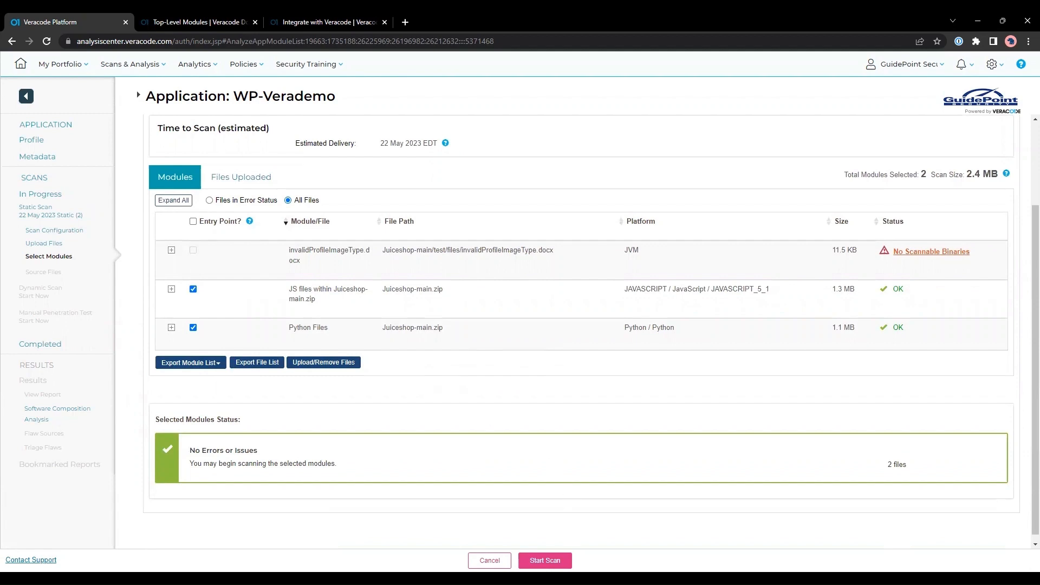
left_click(545, 561)
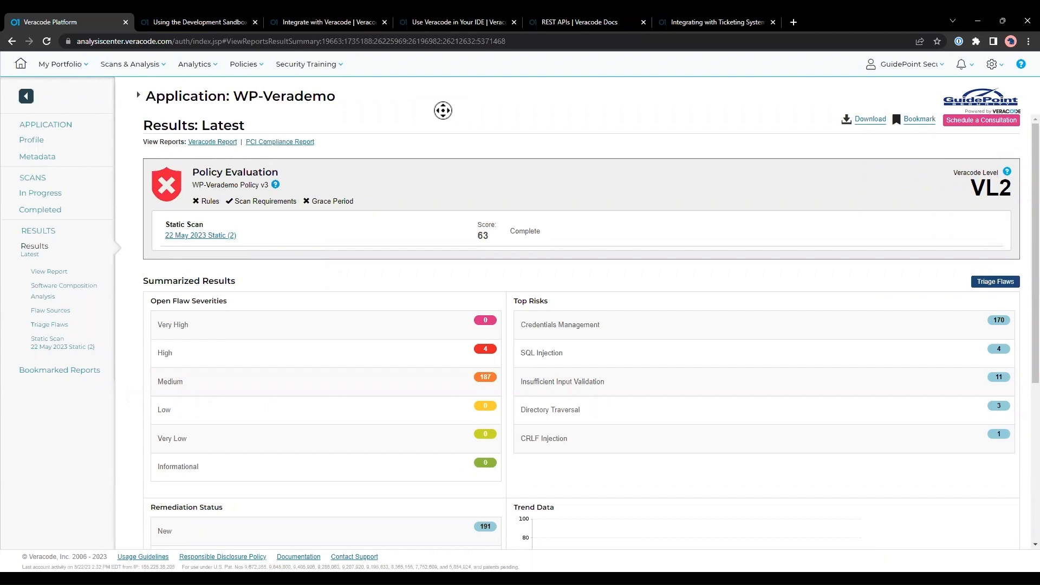
scroll(437, 302, "down", 1)
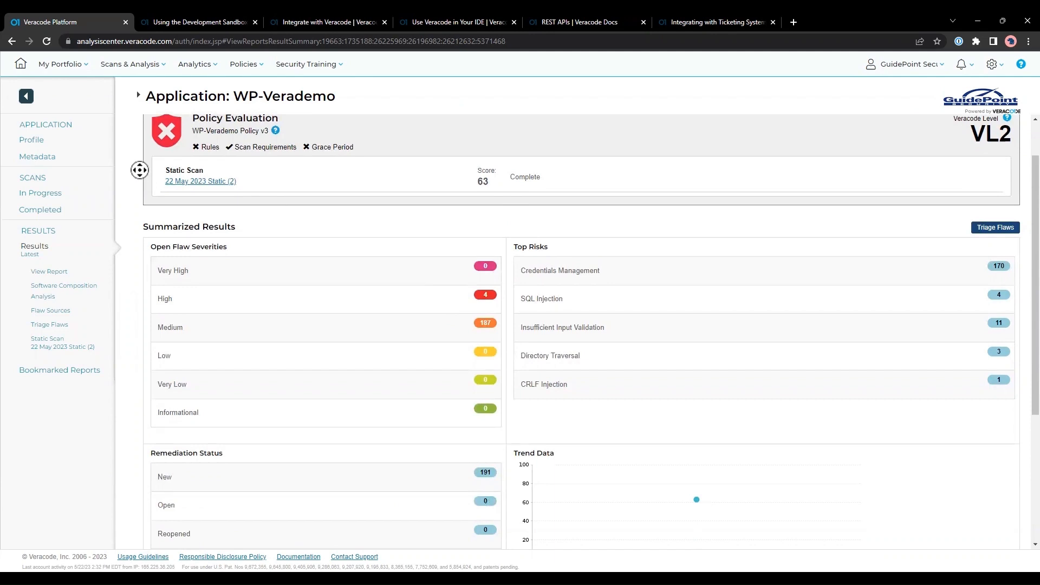
mouse_move(167, 136)
scroll(260, 288, "down", 1)
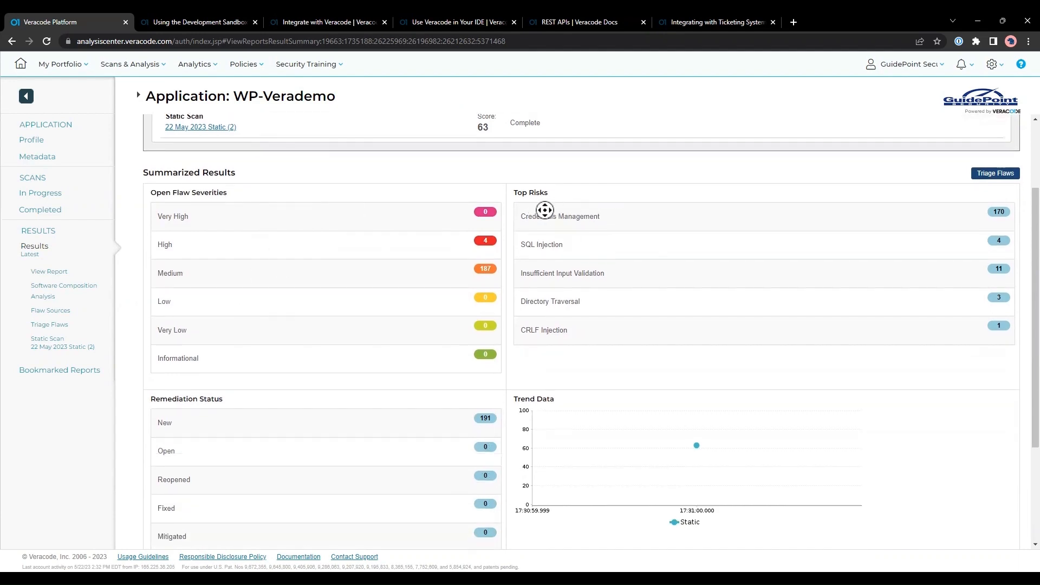
scroll(595, 230, "down", 2)
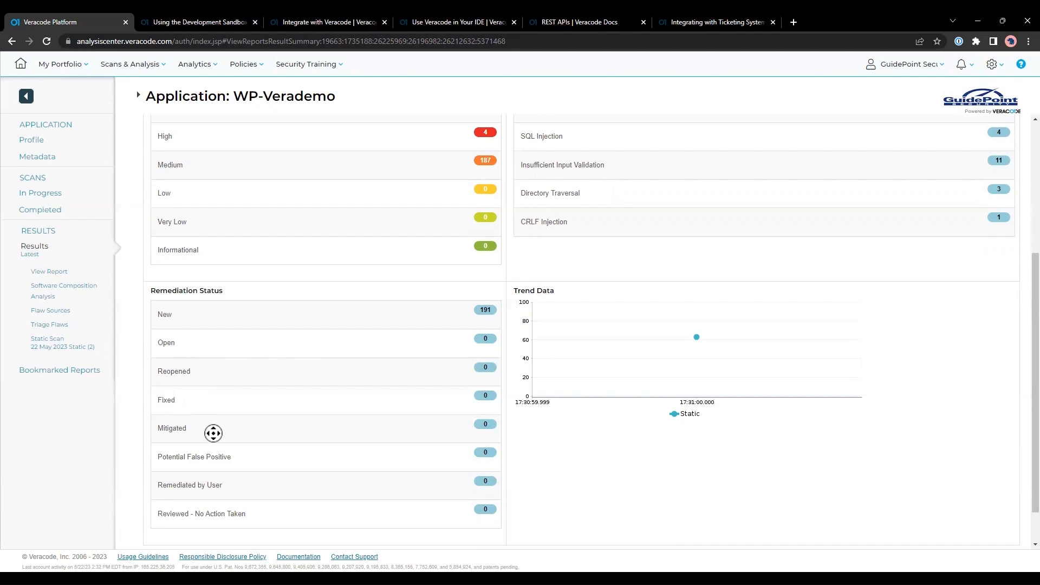
scroll(287, 324, "up", 2)
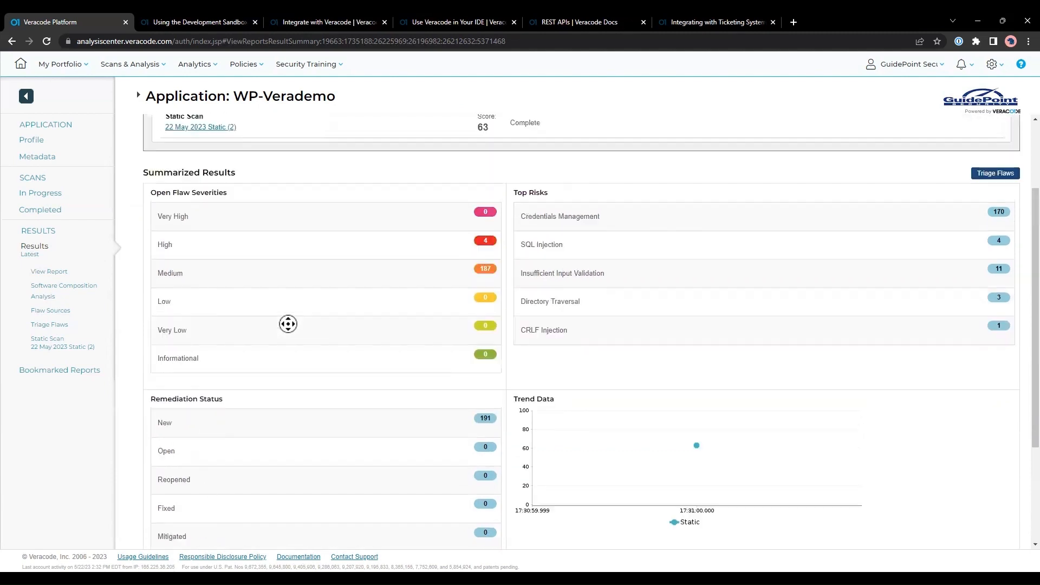
Open the detailed WP-Verademo report and read its Executive Summary.
left_click(57, 271)
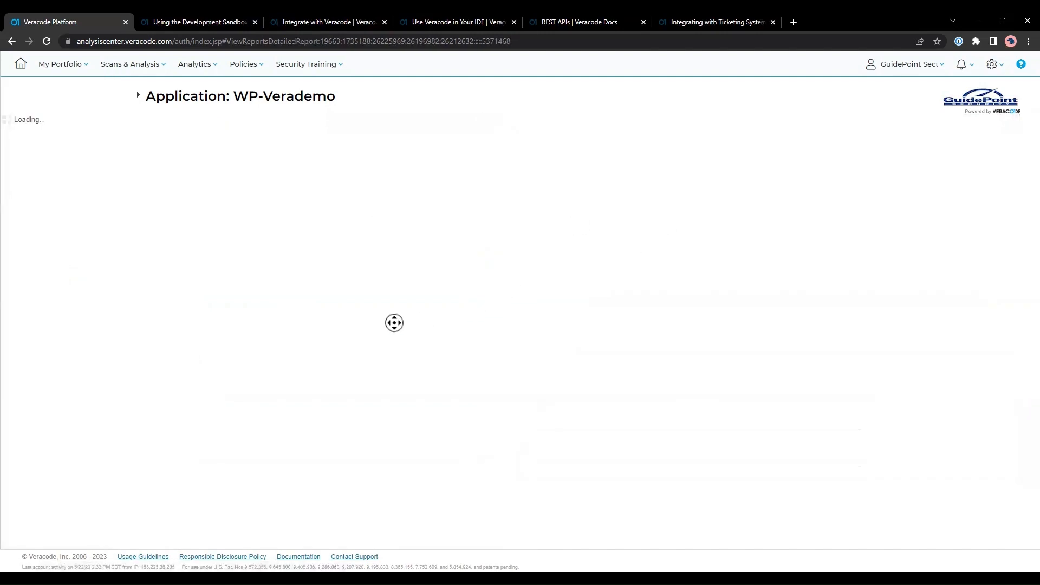
scroll(408, 375, "down", 2)
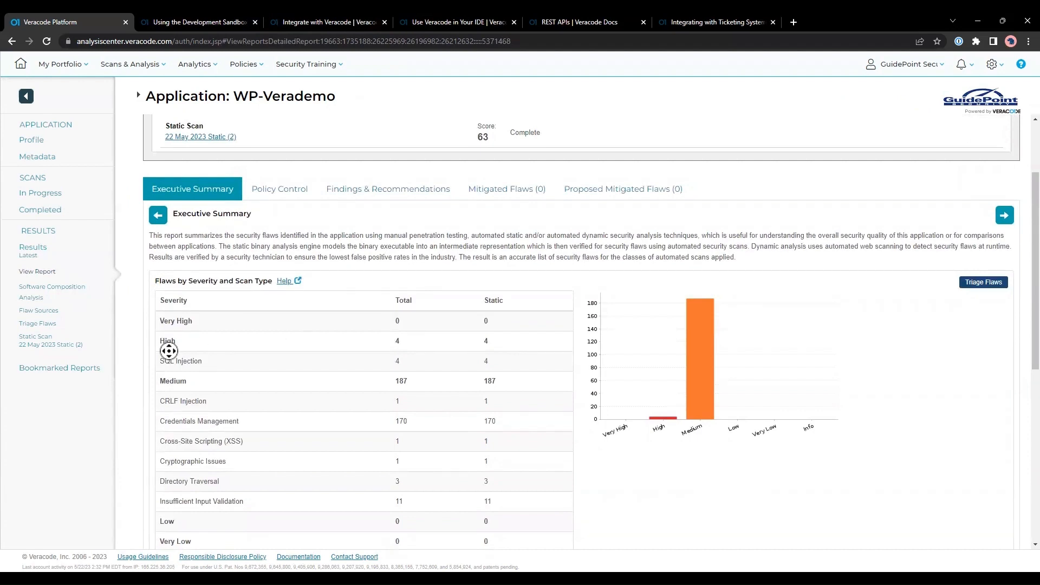
scroll(168, 352, "down", 6)
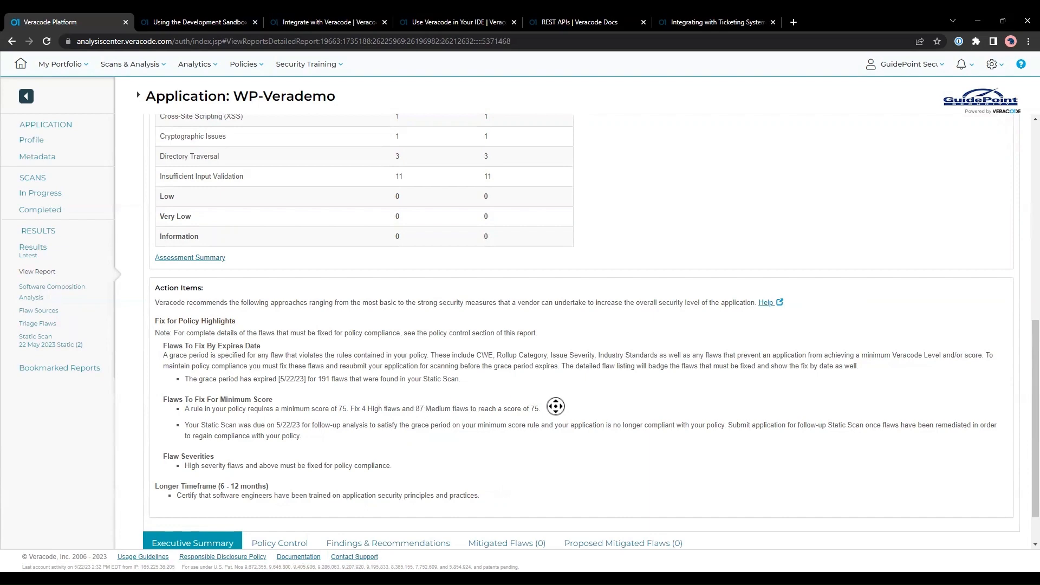
scroll(555, 406, "up", 10)
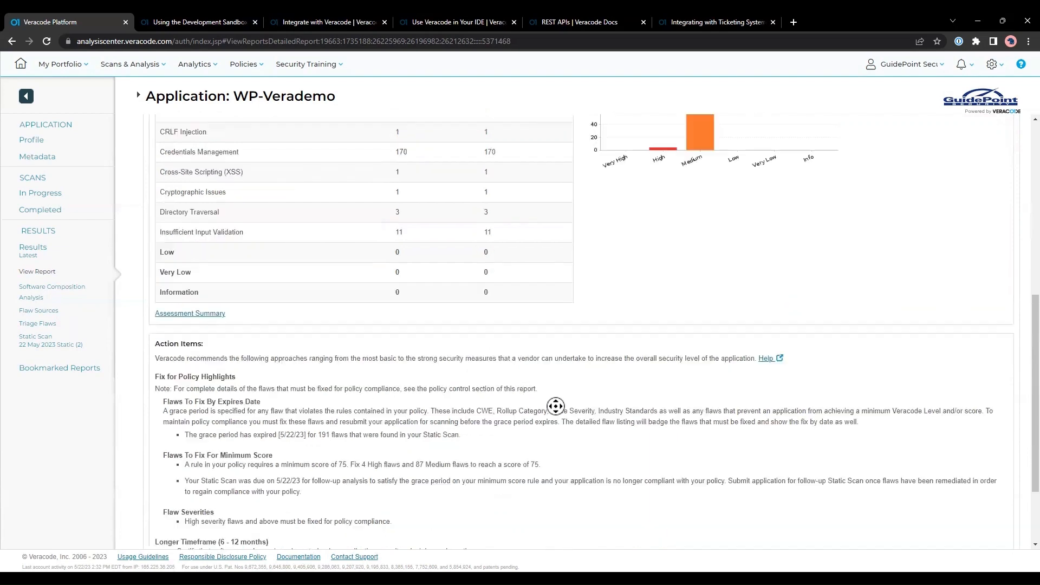
Review the report's Policy Compliance details, then return to the Executive Summary.
left_click(286, 194)
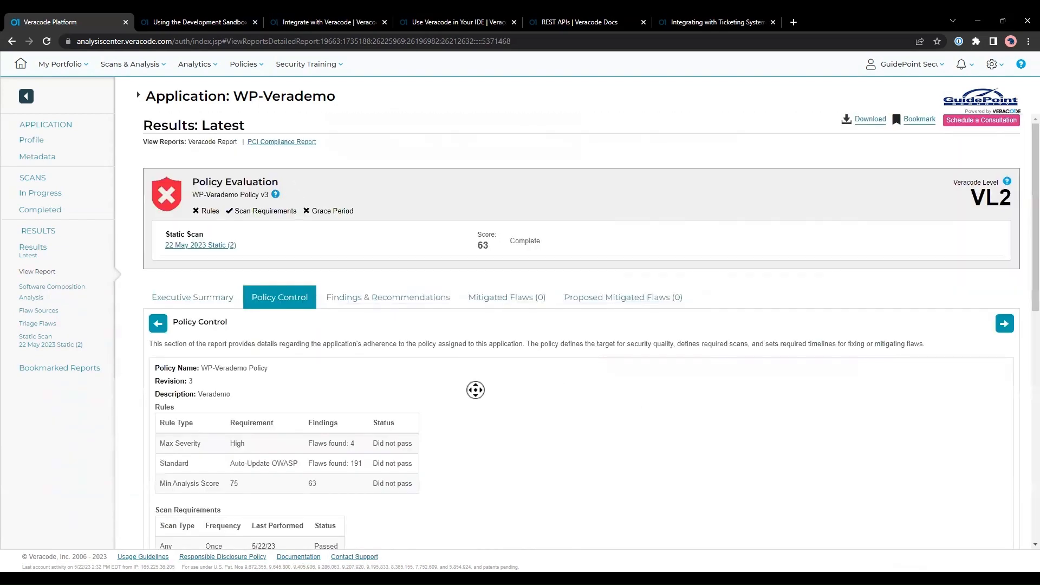
scroll(475, 390, "down", 2)
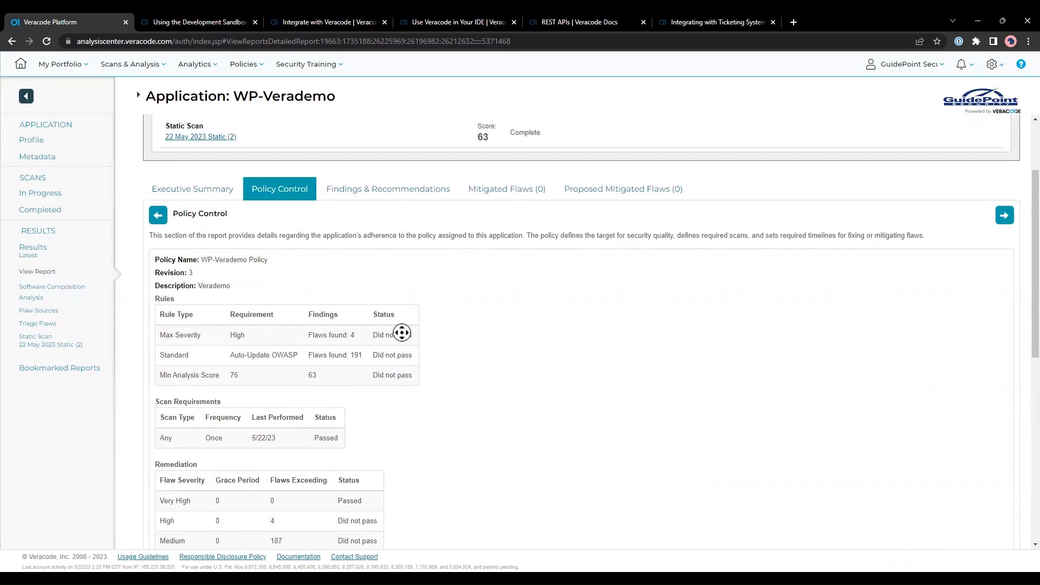
scroll(401, 333, "down", 1)
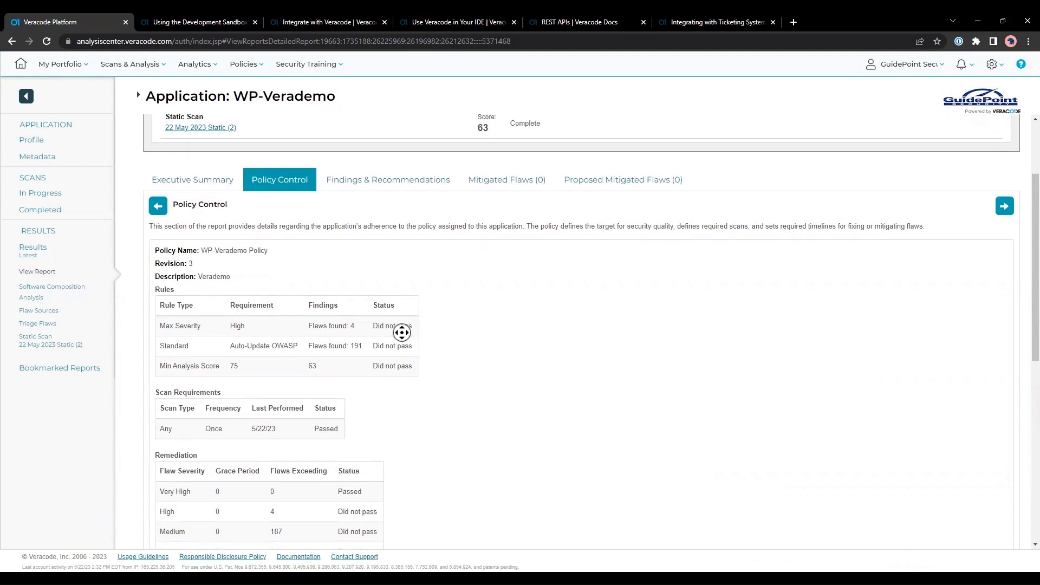
scroll(420, 370, "down", 1)
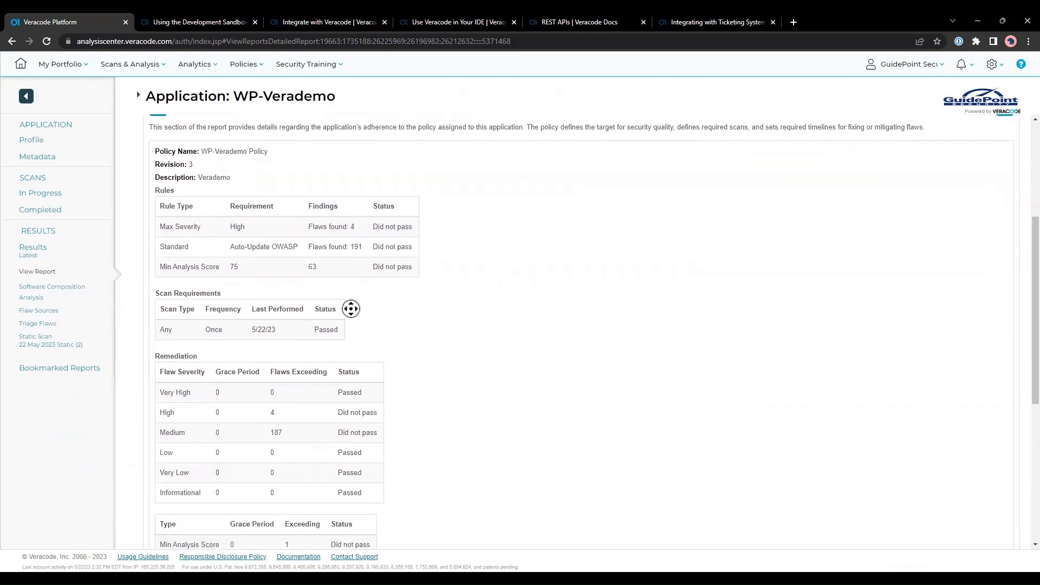
scroll(351, 308, "up", 4)
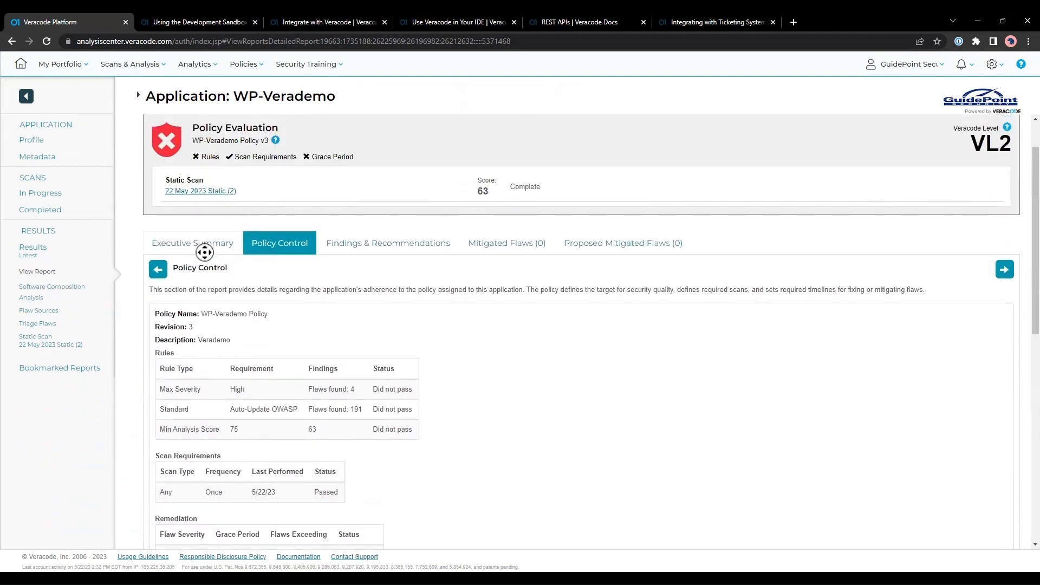
left_click(202, 249)
scroll(320, 483, "down", 3)
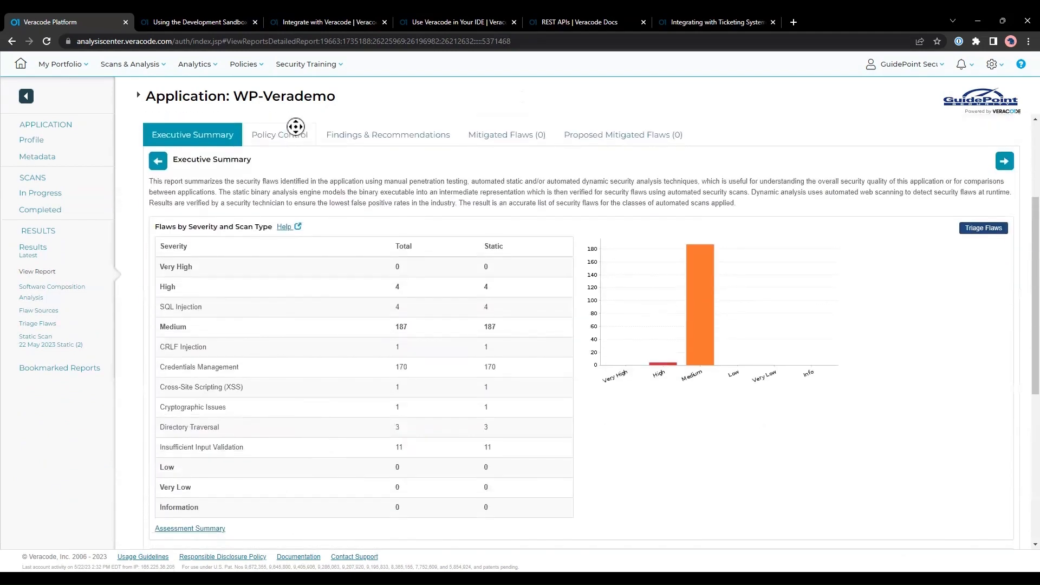
Check Policy Compliance and Findings & Recommendations, then open Triage Flaws.
left_click(296, 131)
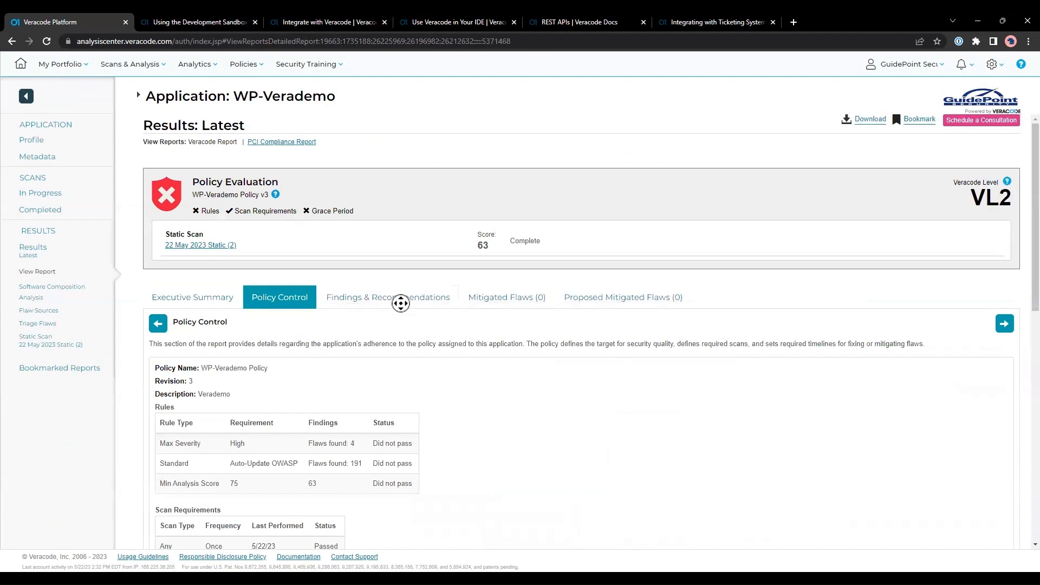
left_click(400, 303)
scroll(579, 365, "down", 3)
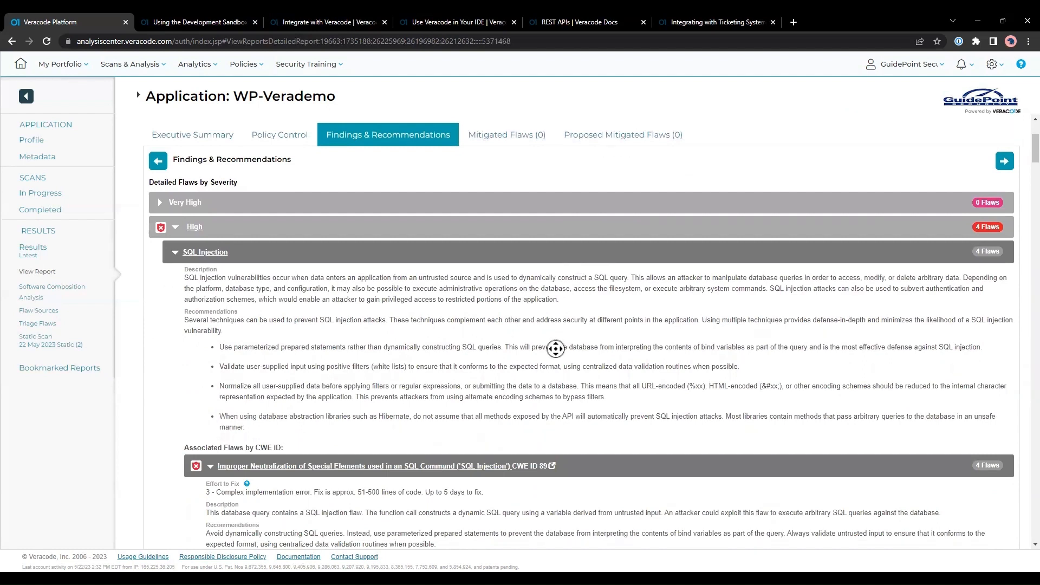
scroll(556, 348, "down", 4)
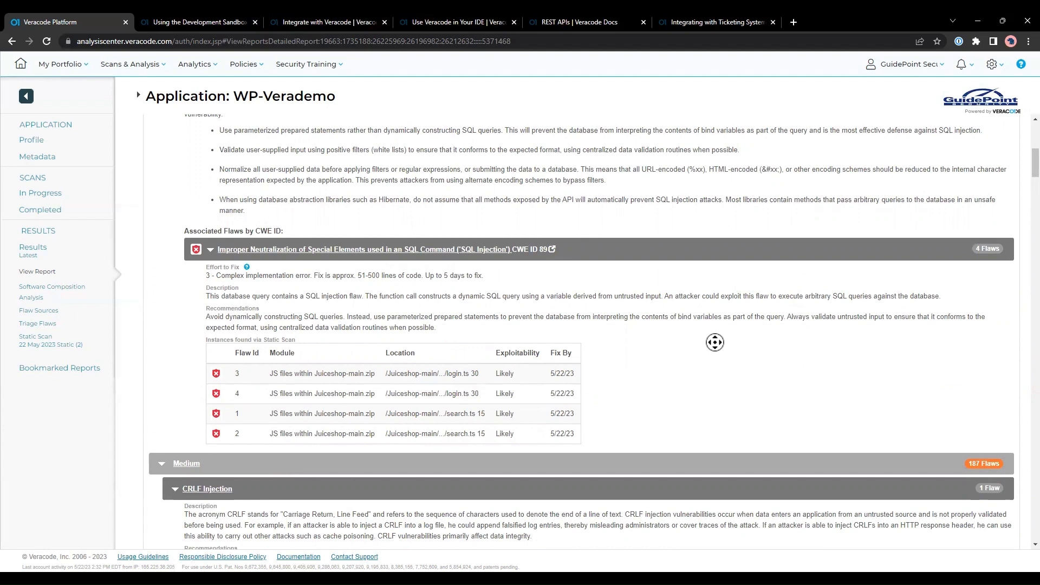
left_click(52, 326)
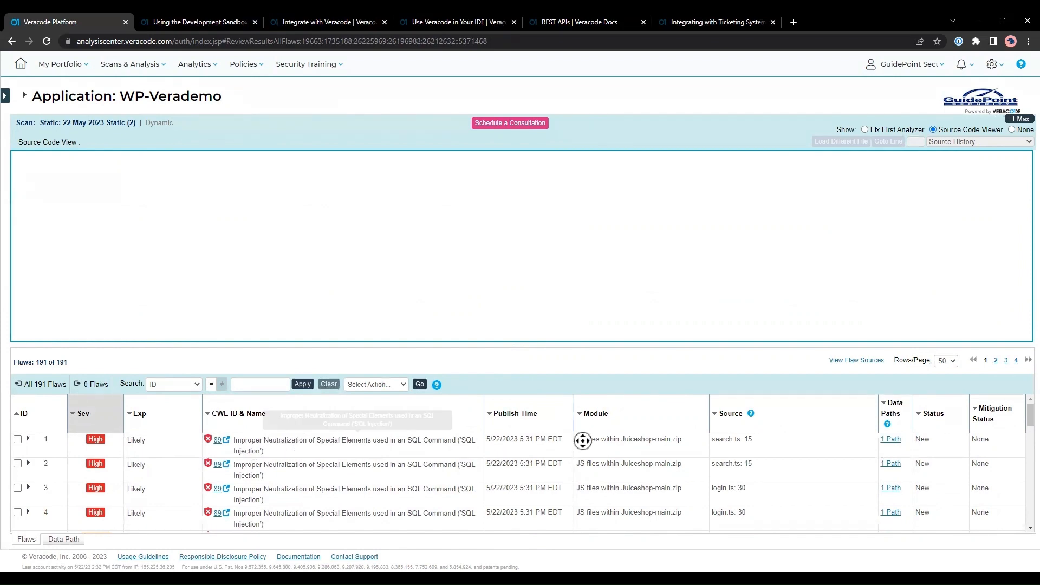
Expand SQL injection flaw 1 to view its source line in search.ts, leaving actions unchanged.
left_click(29, 437)
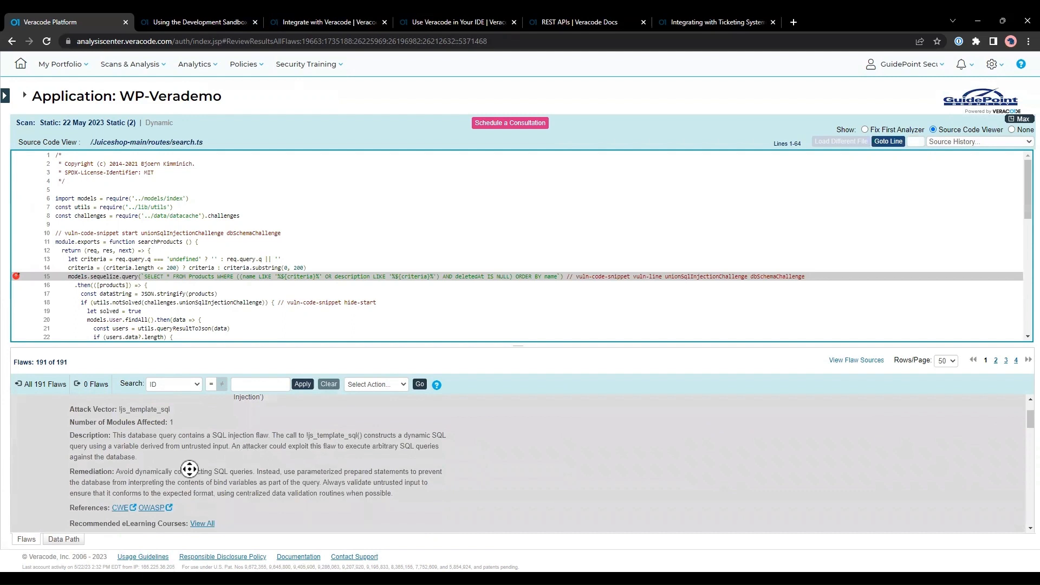
scroll(189, 469, "up", 1)
scroll(269, 481, "down", 1)
scroll(384, 279, "down", 1)
scroll(303, 460, "down", 2)
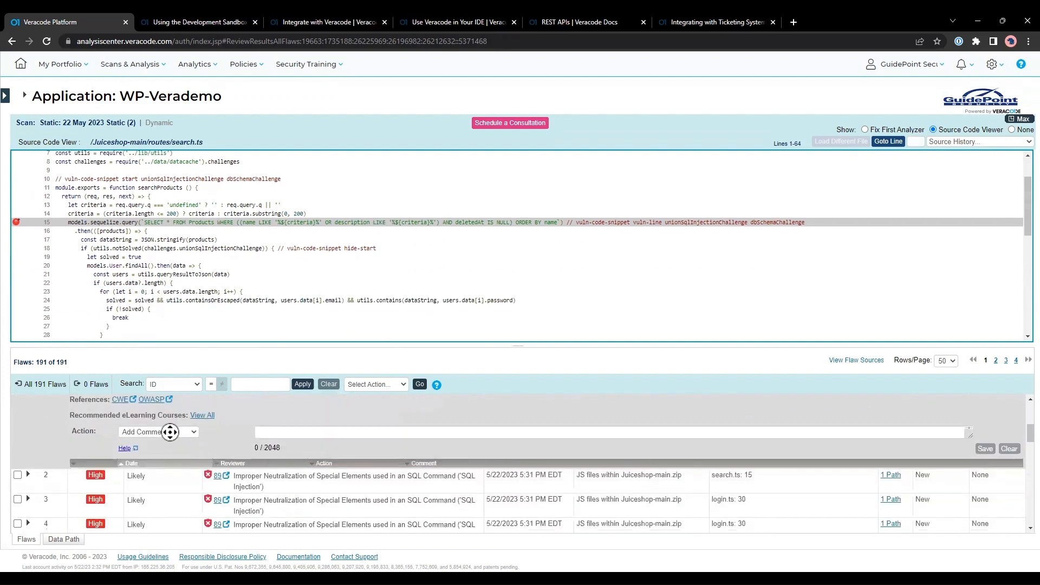
left_click(170, 431)
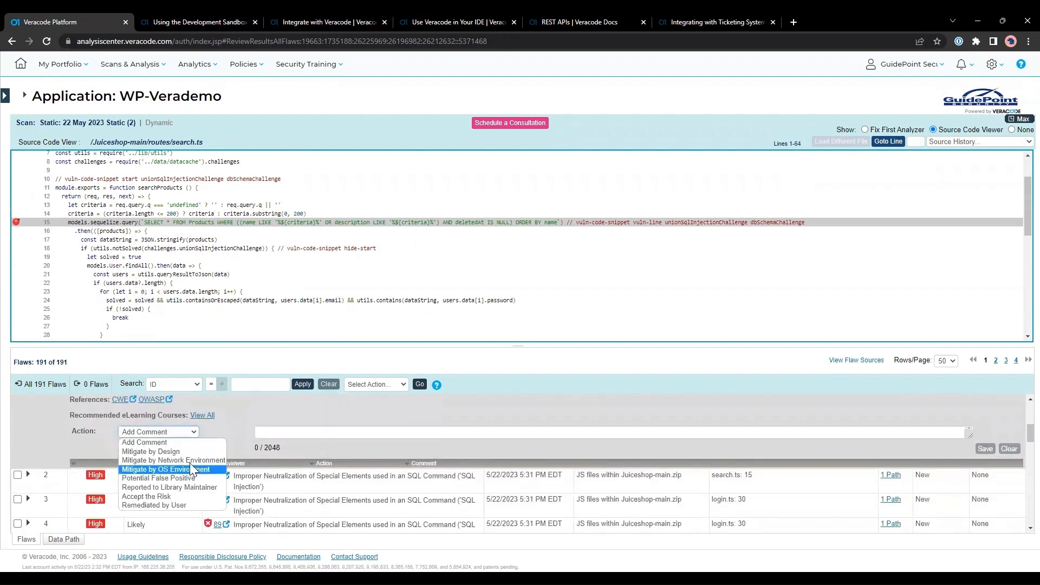
left_click(248, 409)
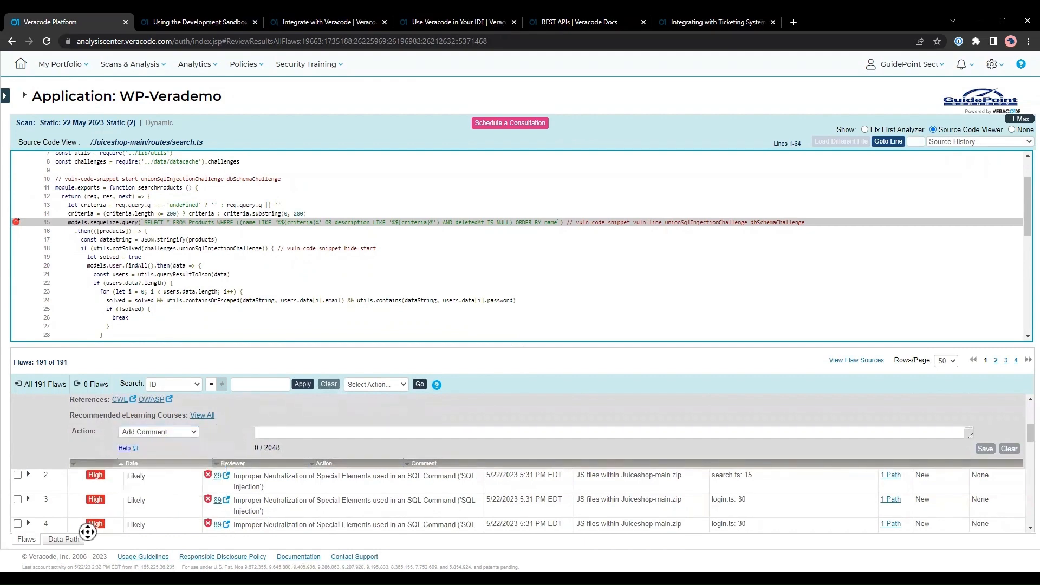
Show flaw 1's data path, then switch to the Using the Development Sandbox docs.
left_click(76, 539)
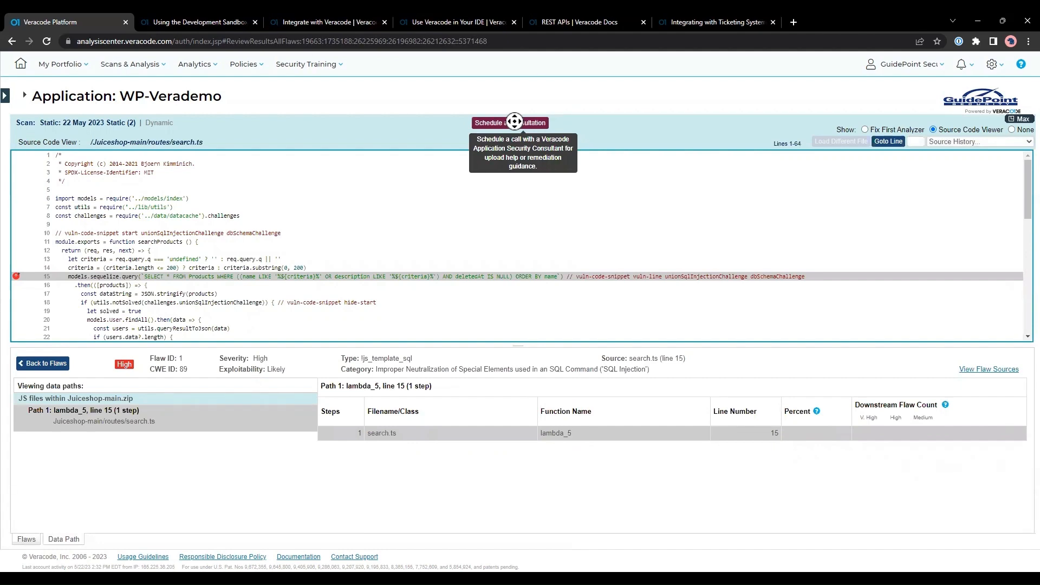
scroll(17, 333, "down", 4)
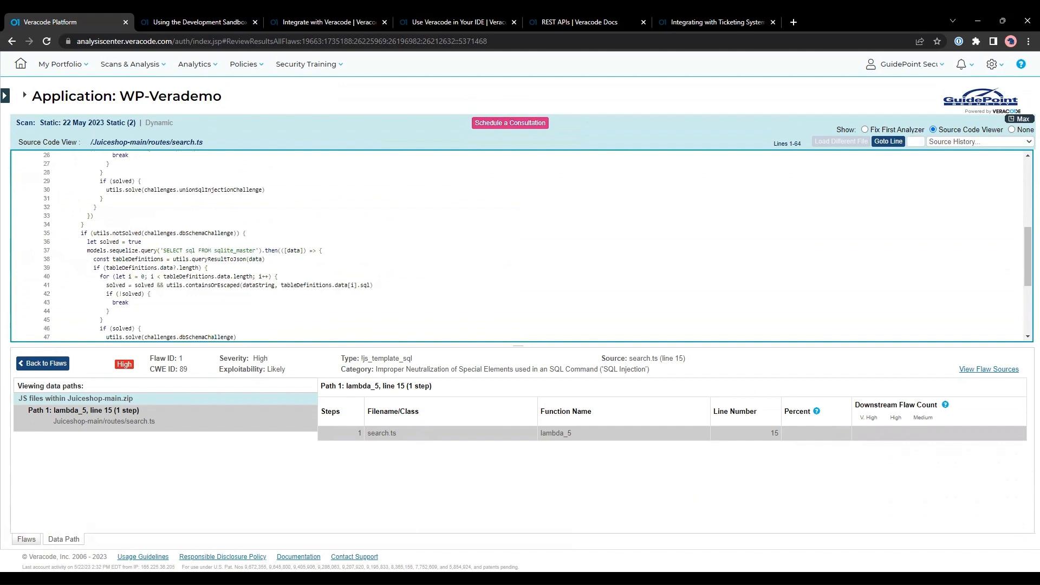
middle_click(369, 384)
left_click(201, 22)
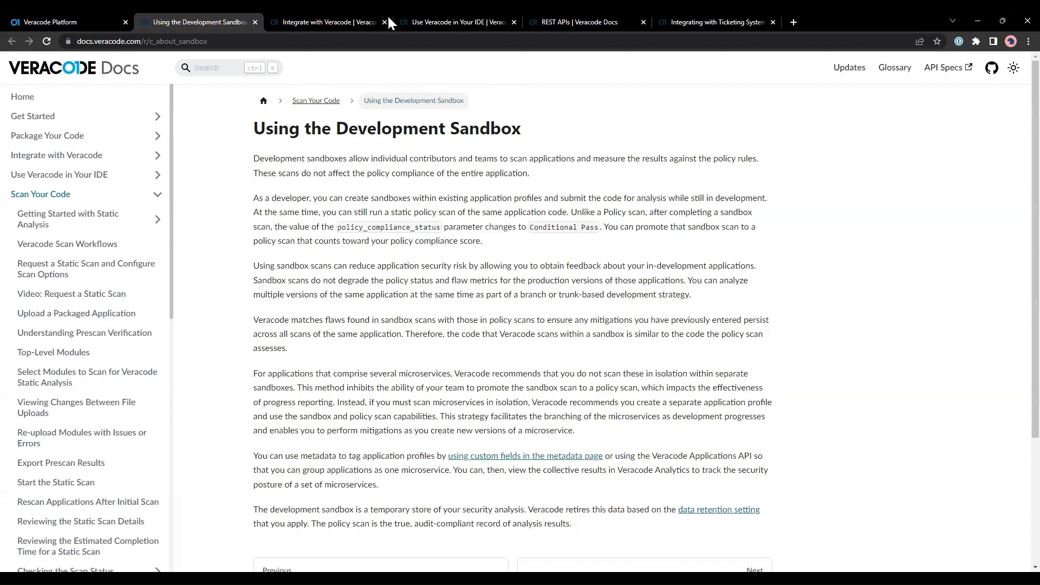
Browse the Integrate with Veracode, IDE and REST API docs, ending on Integrating with Ticketing Systems.
left_click(326, 19)
scroll(541, 277, "down", 1)
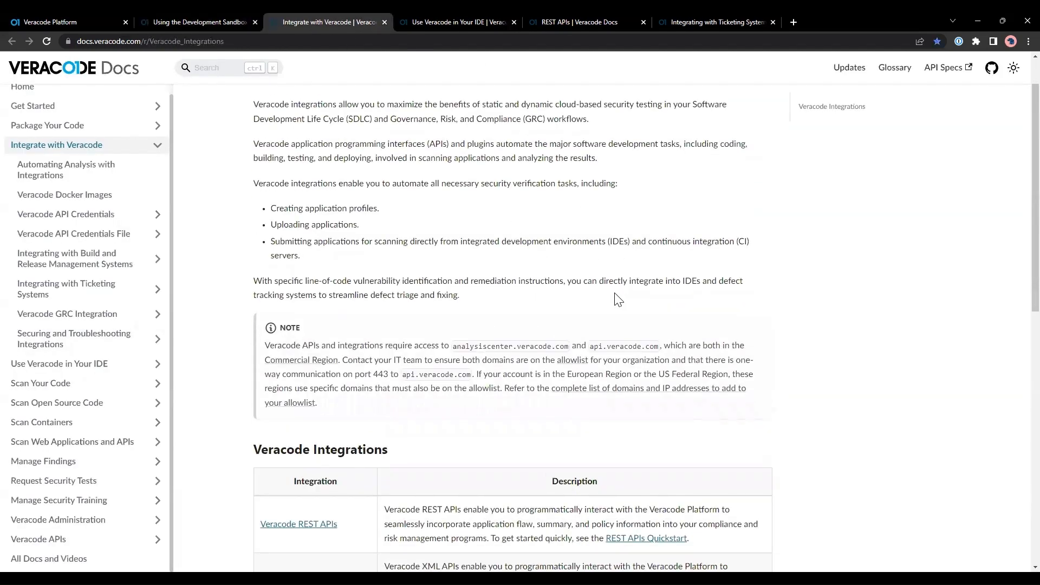
left_click(463, 22)
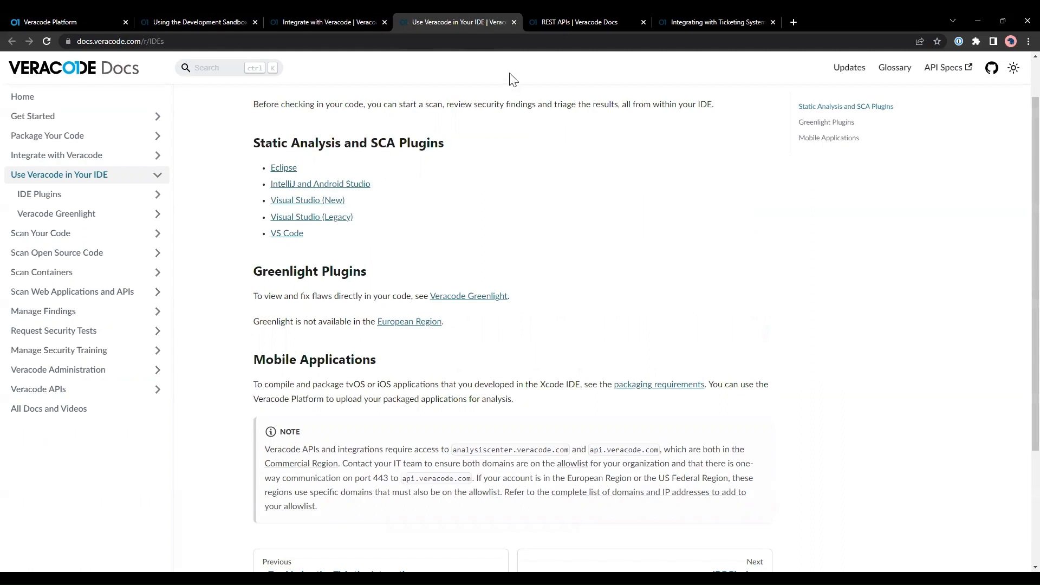
left_click(567, 20)
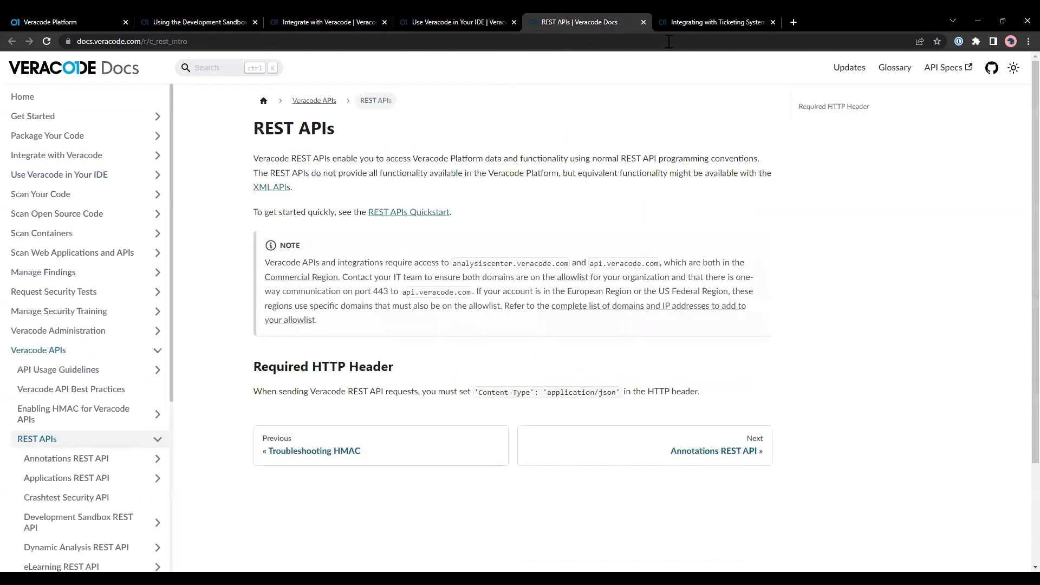
left_click(699, 23)
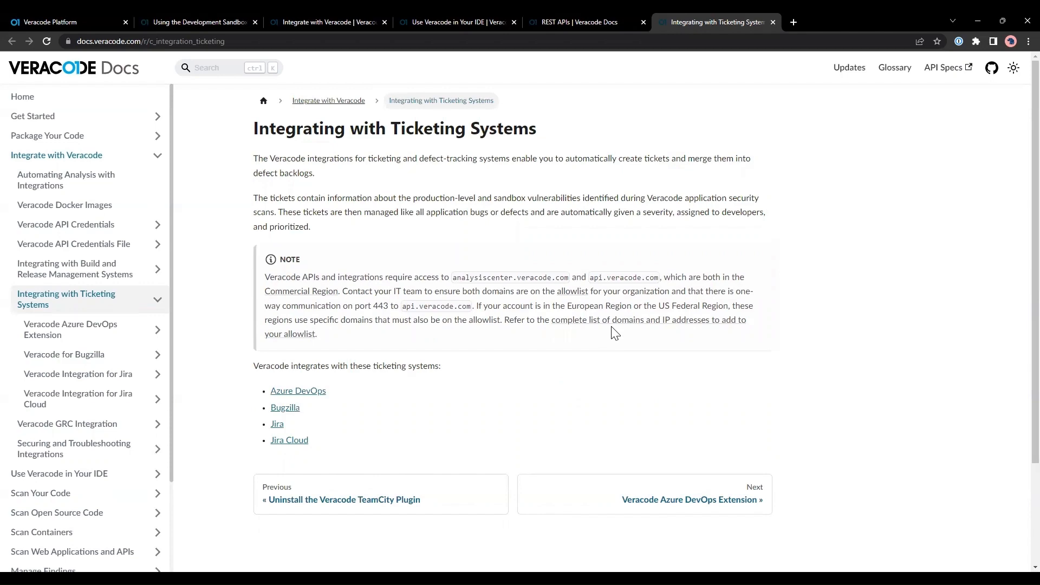
Go back to the Veracode Platform tab showing the data path of flaw 1 in search.ts.
left_click(116, 21)
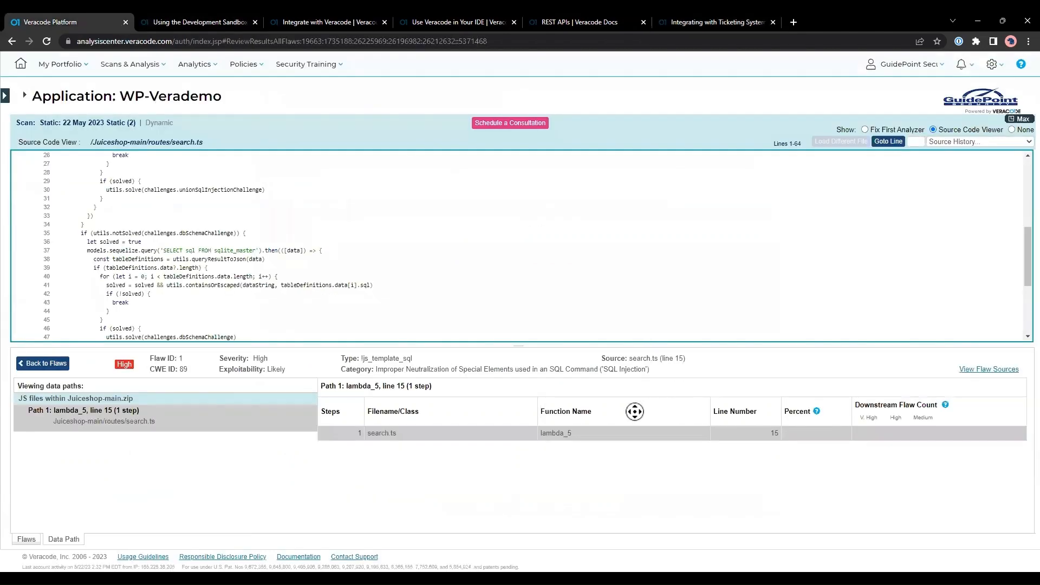